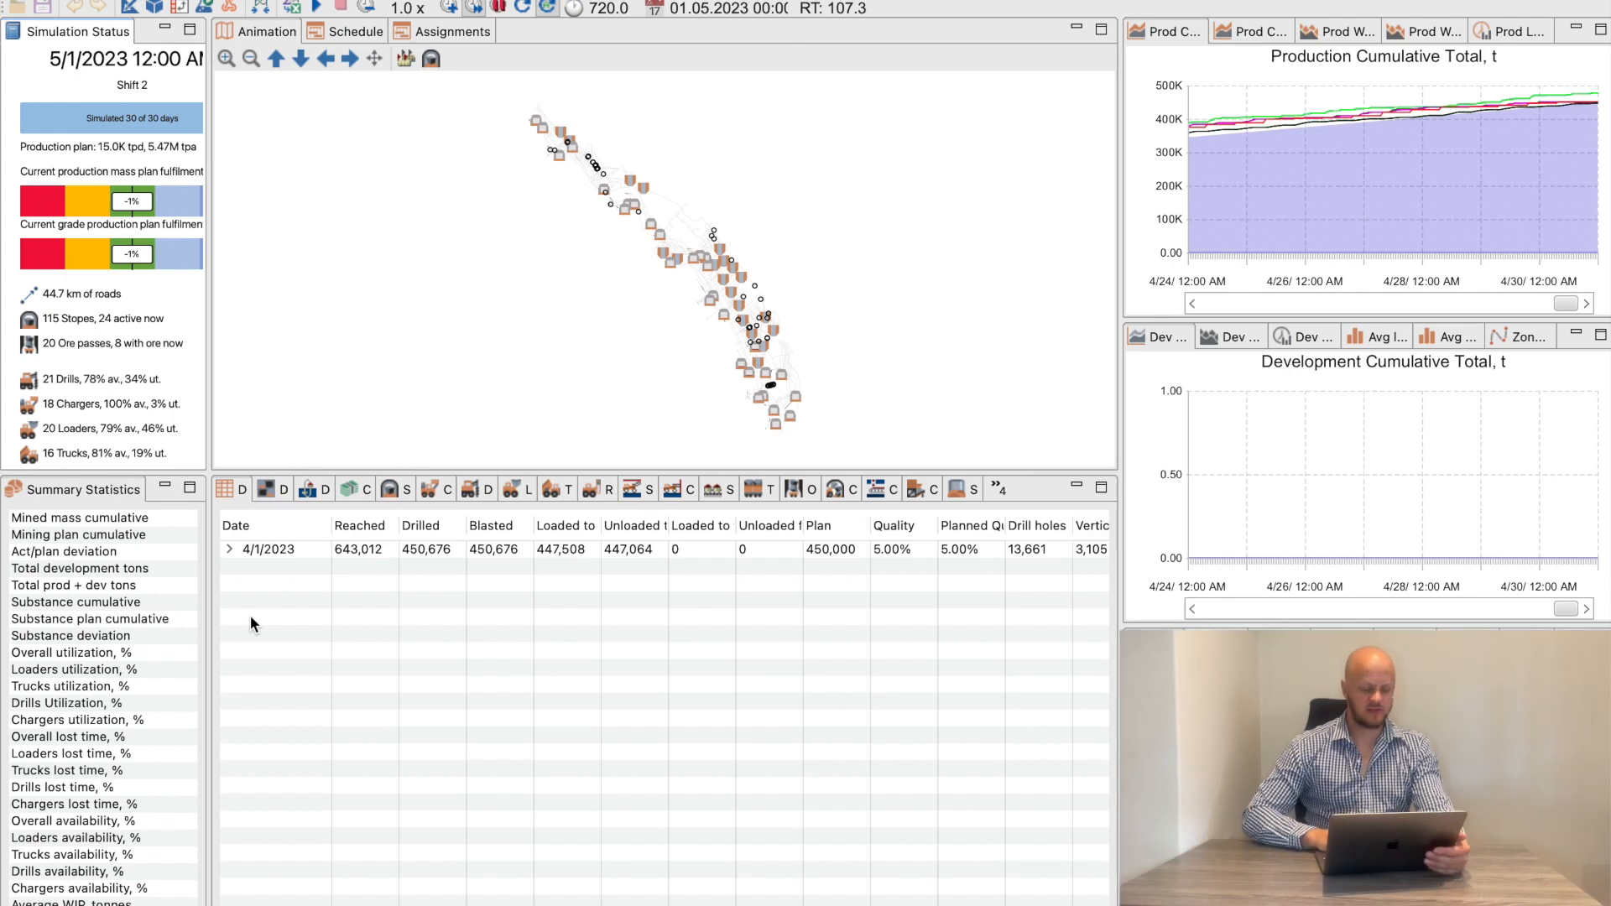
# Widen the Summary Statistics view to show its values and compare the cumulative mined mass with the cumulative mining plan
pyautogui.moveTo(210, 607); pyautogui.dragTo(305, 608)
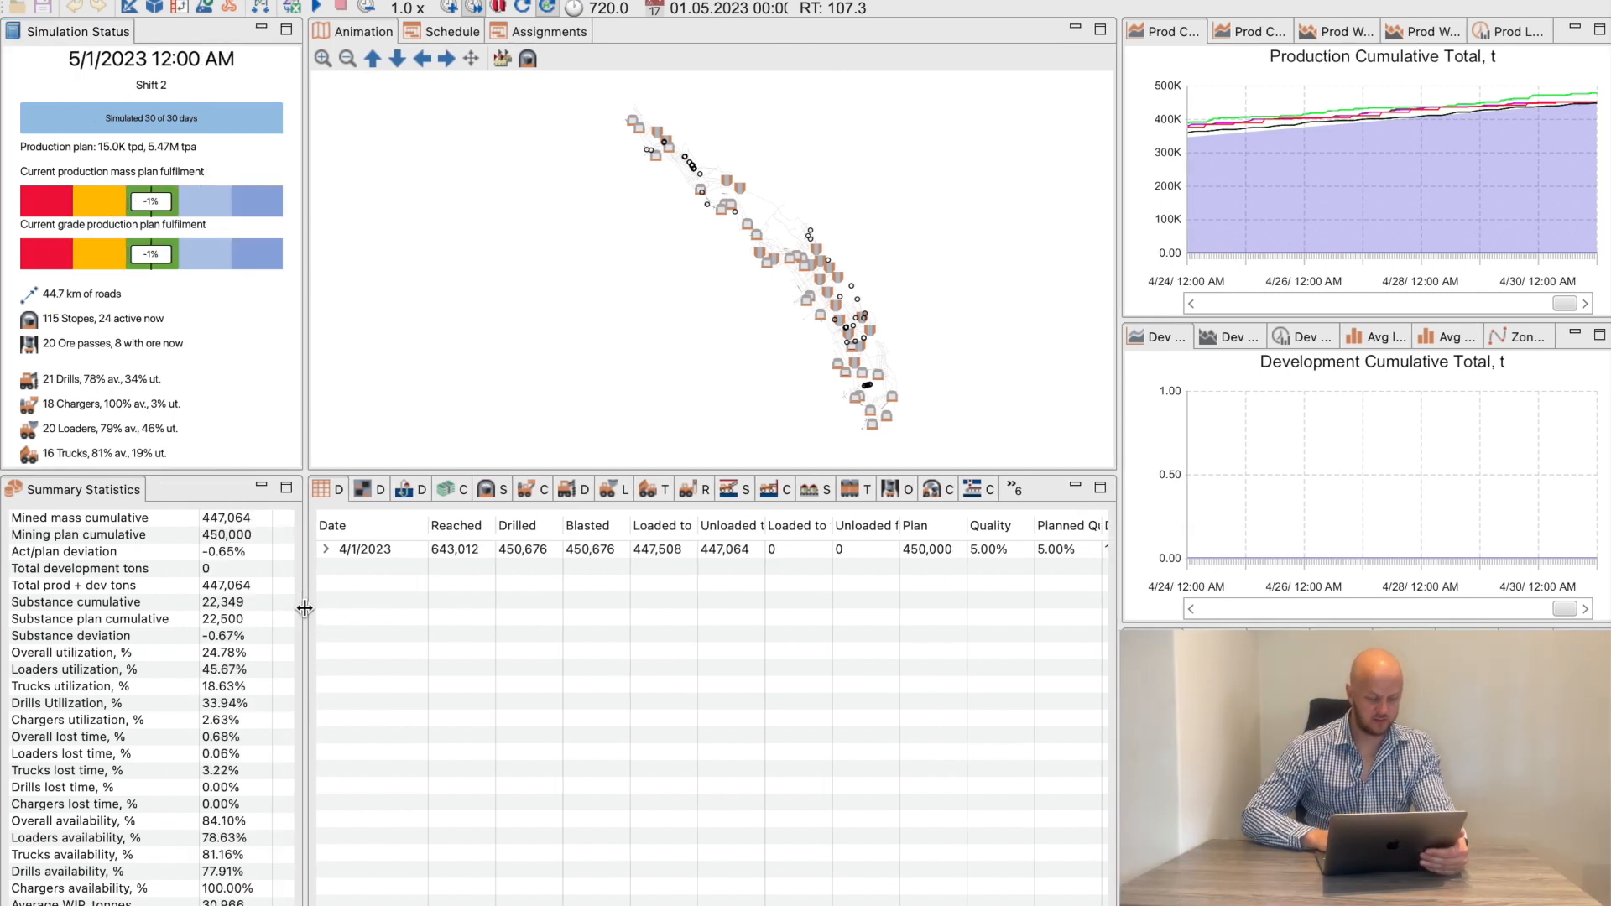
pyautogui.click(223, 537)
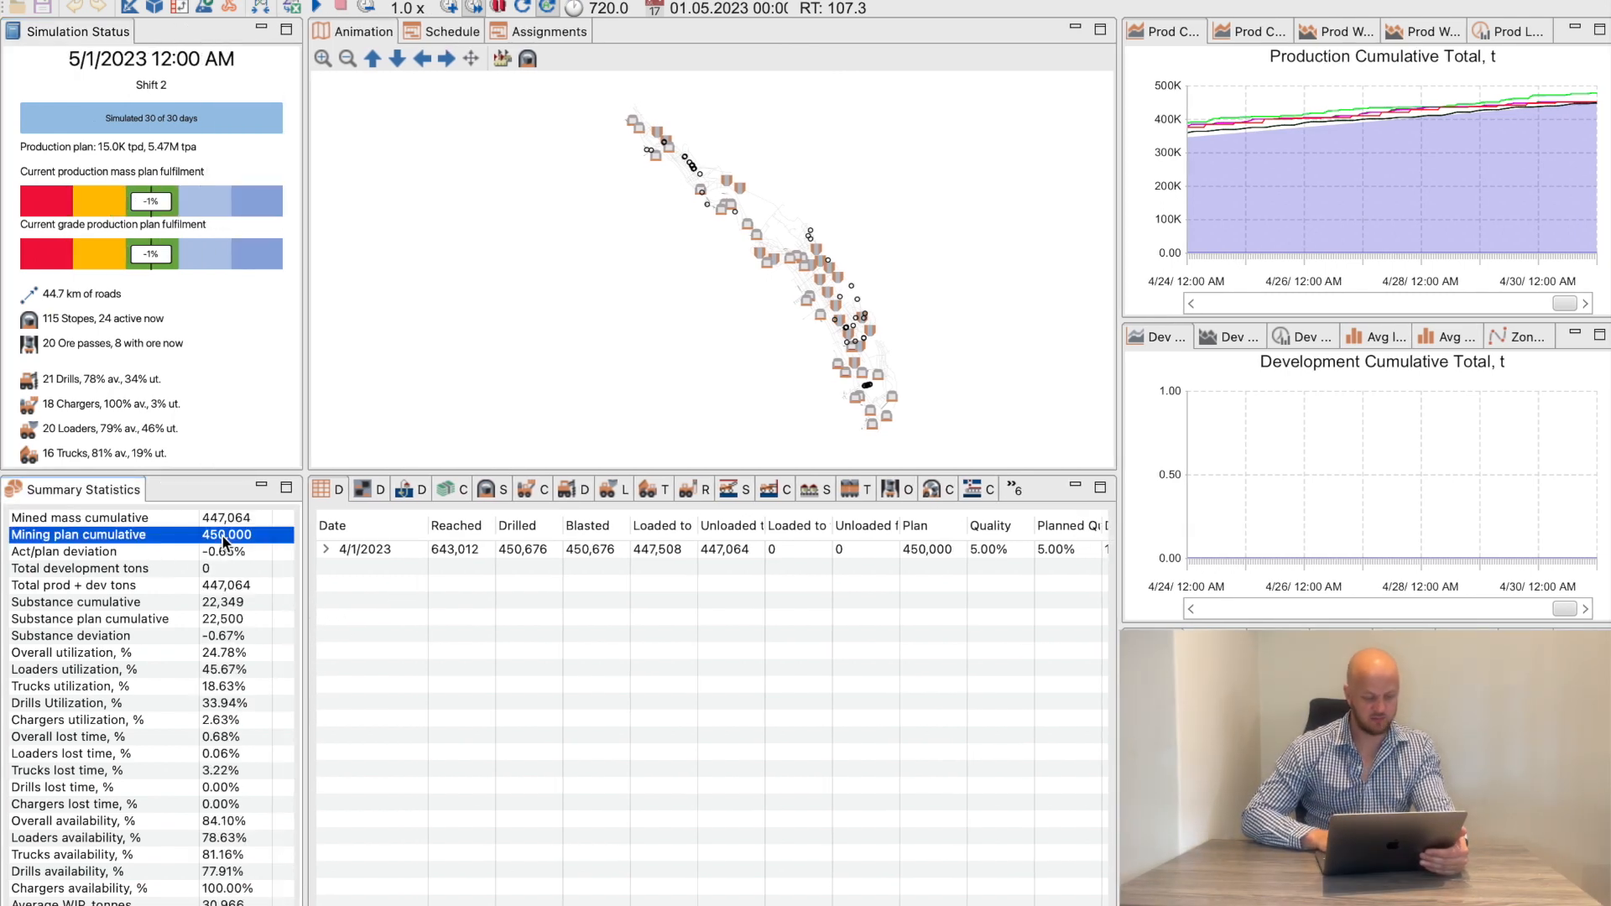
pyautogui.click(216, 522)
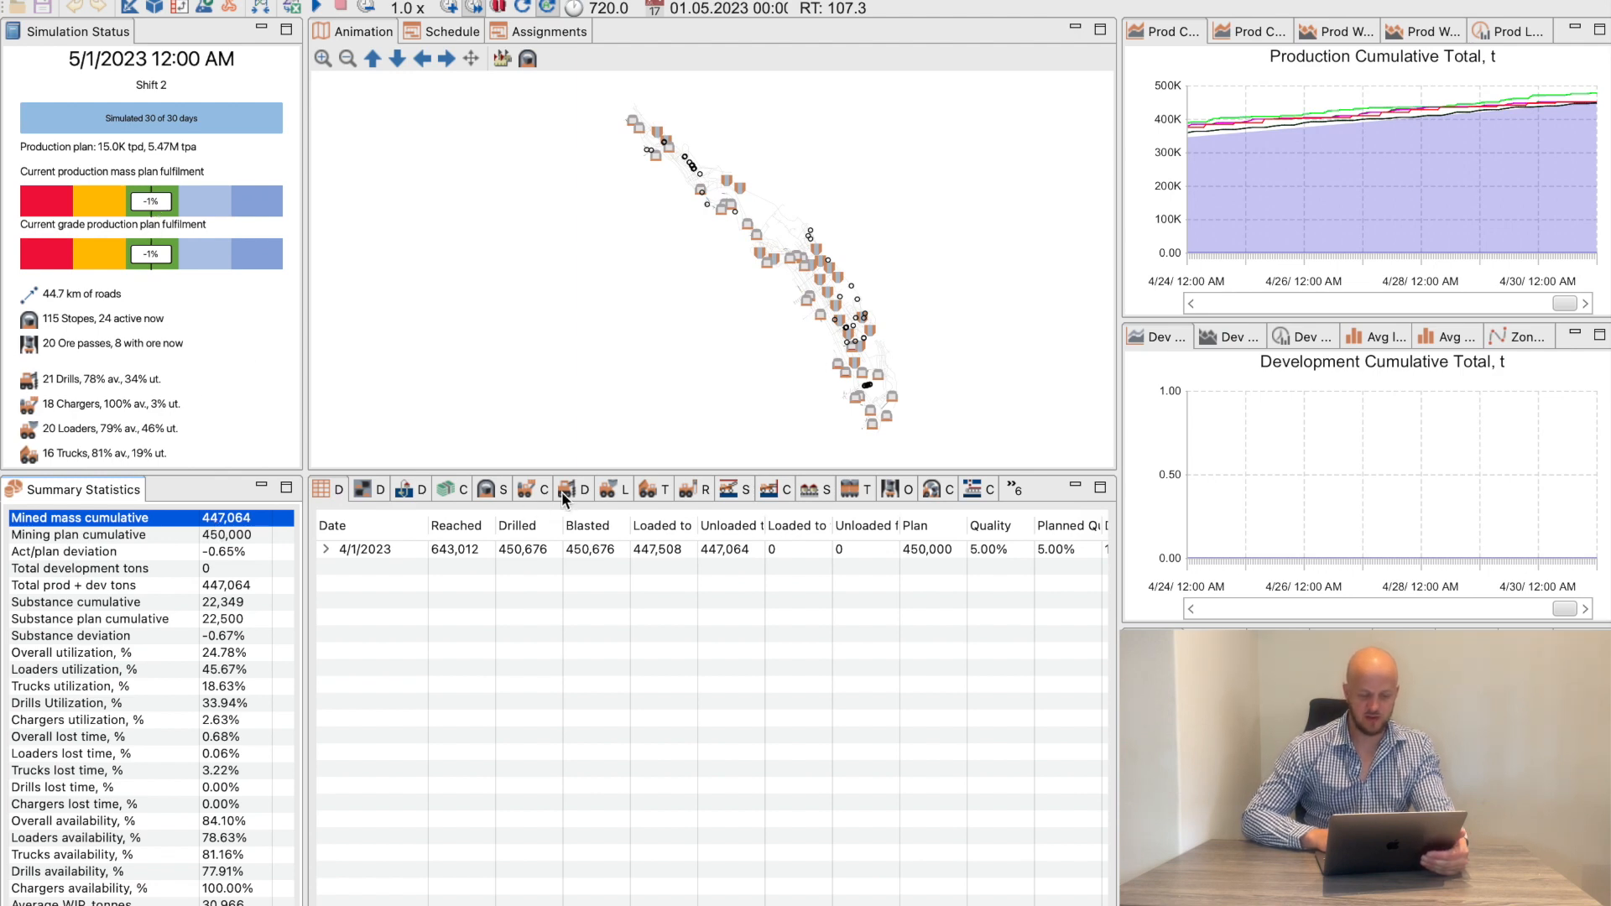
# Open the loader statistics, sort the loaders by mine area and compare their utilization across the areas
pyautogui.click(612, 488)
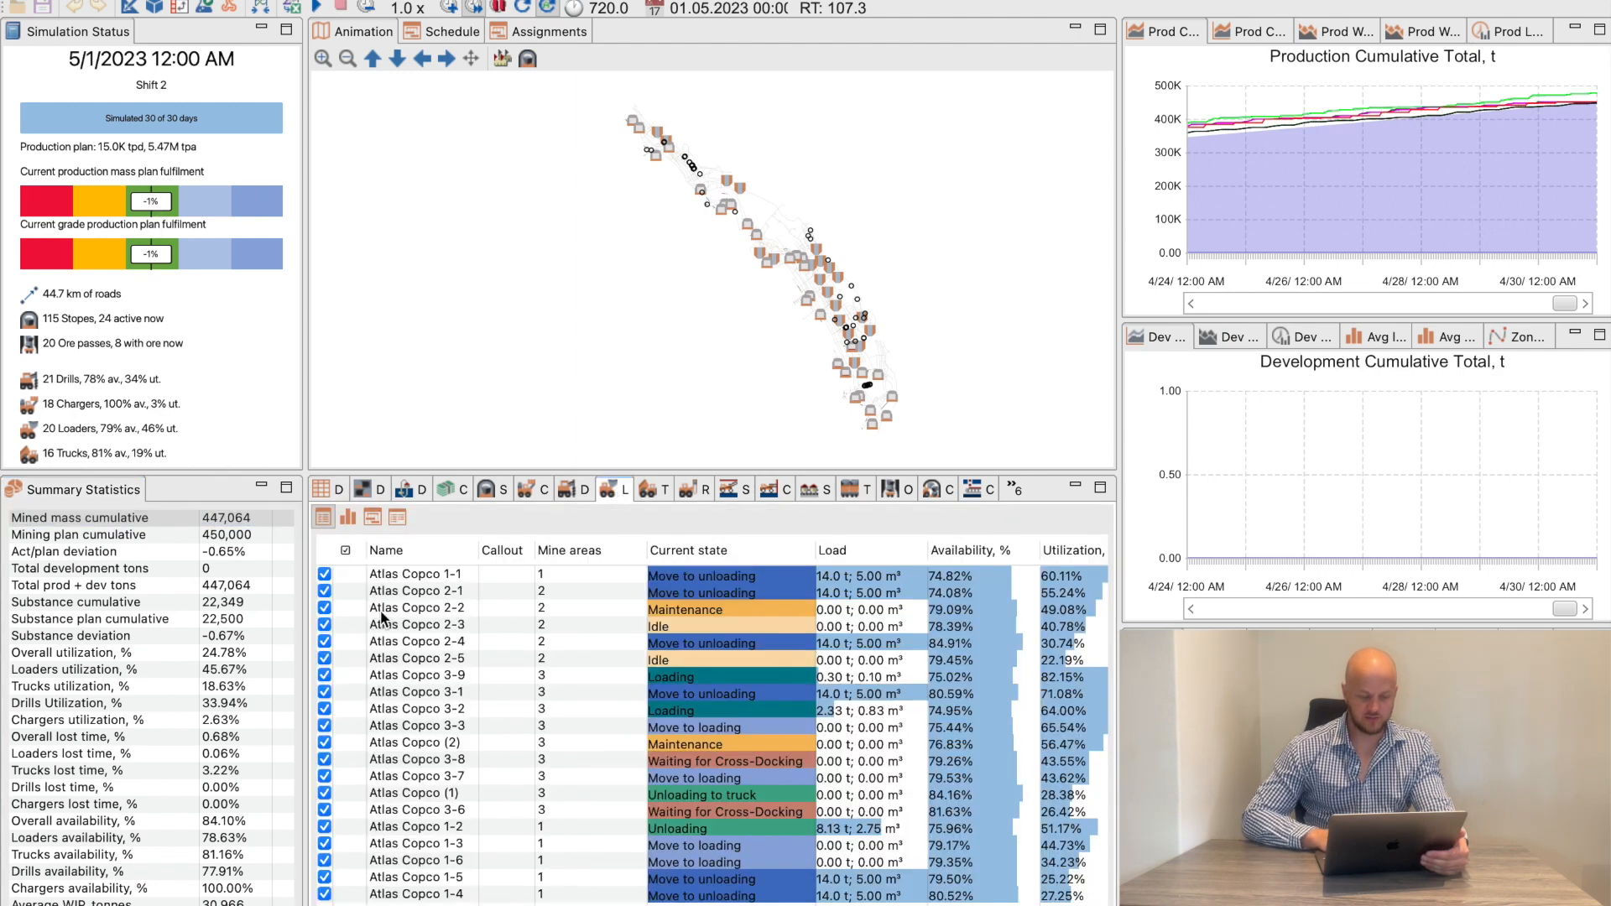
pyautogui.hscroll(6, 382, 618)
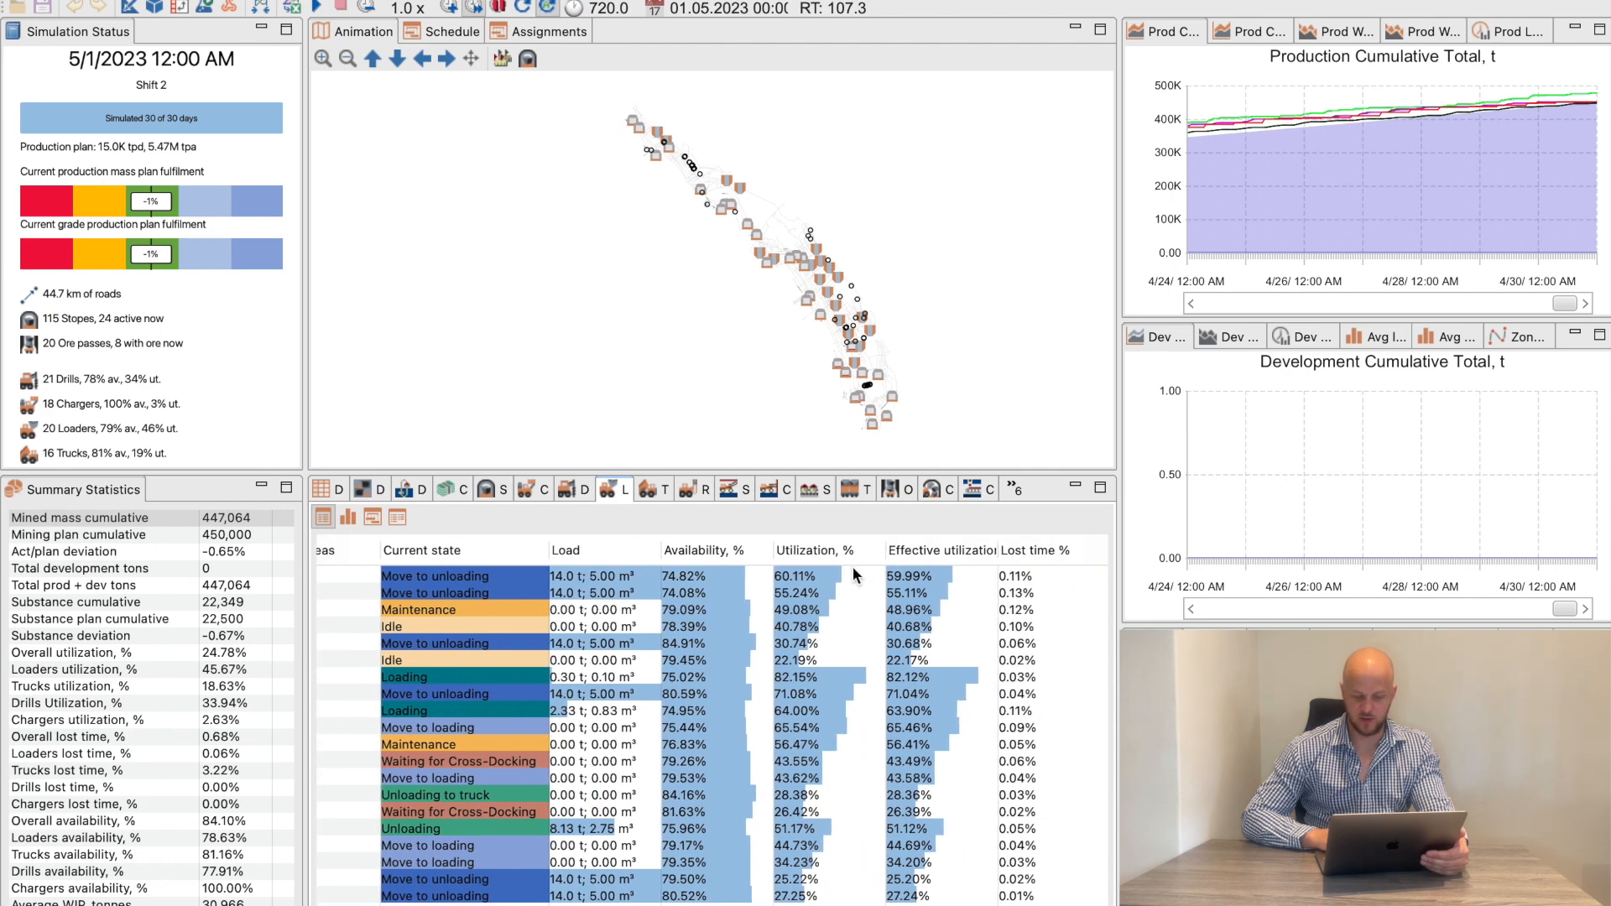
pyautogui.hscroll(-6, 805, 806)
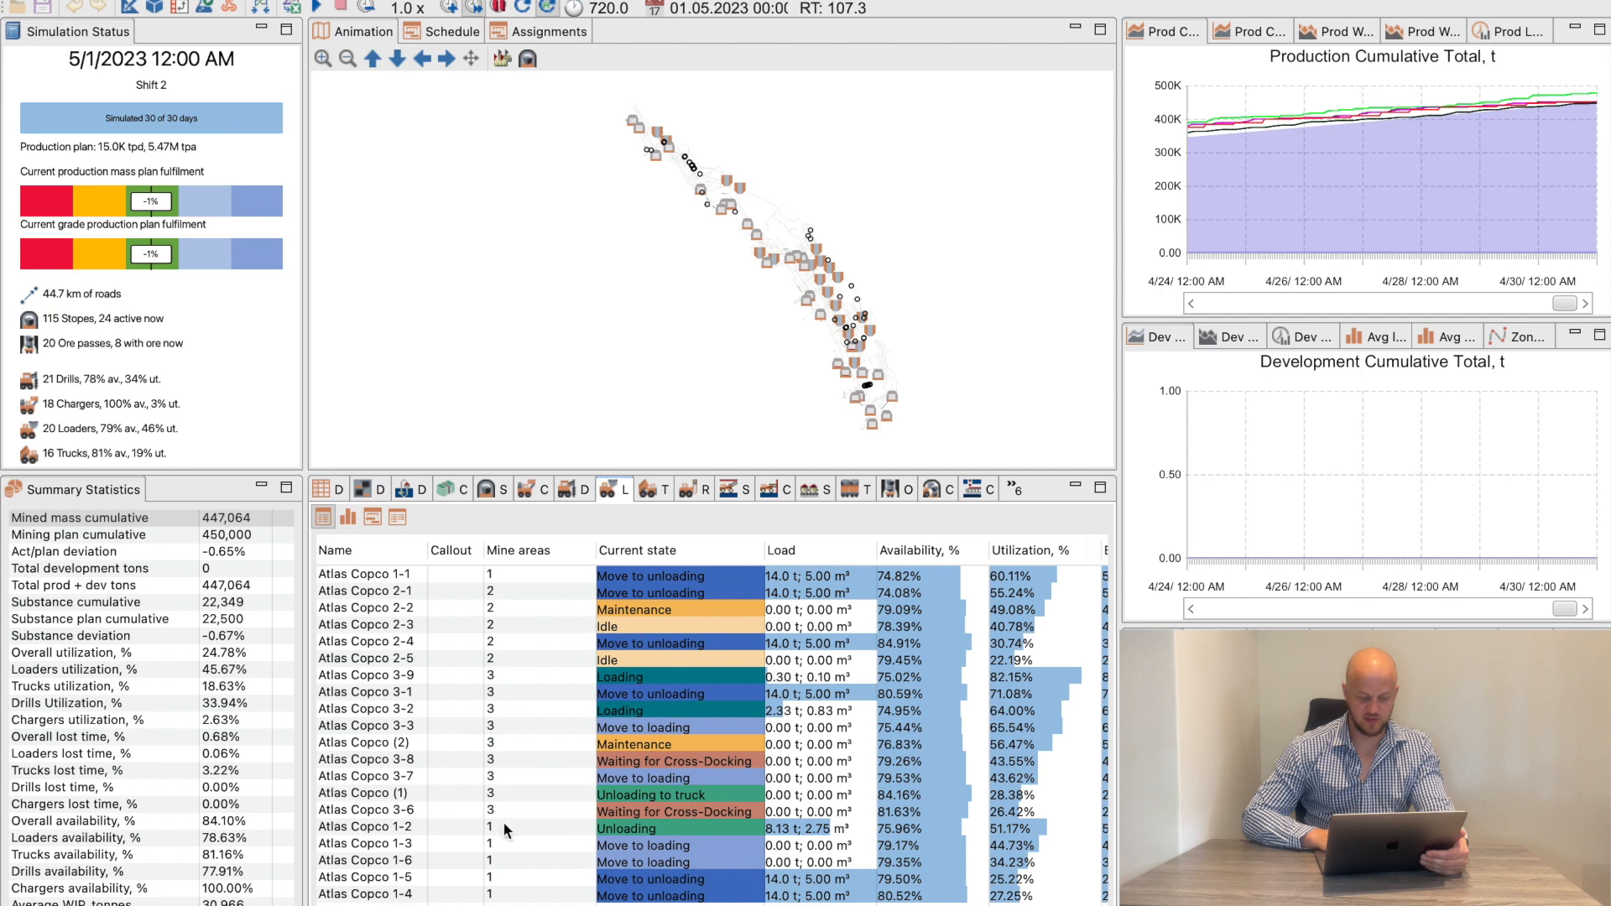
pyautogui.click(524, 554)
pyautogui.click(508, 573)
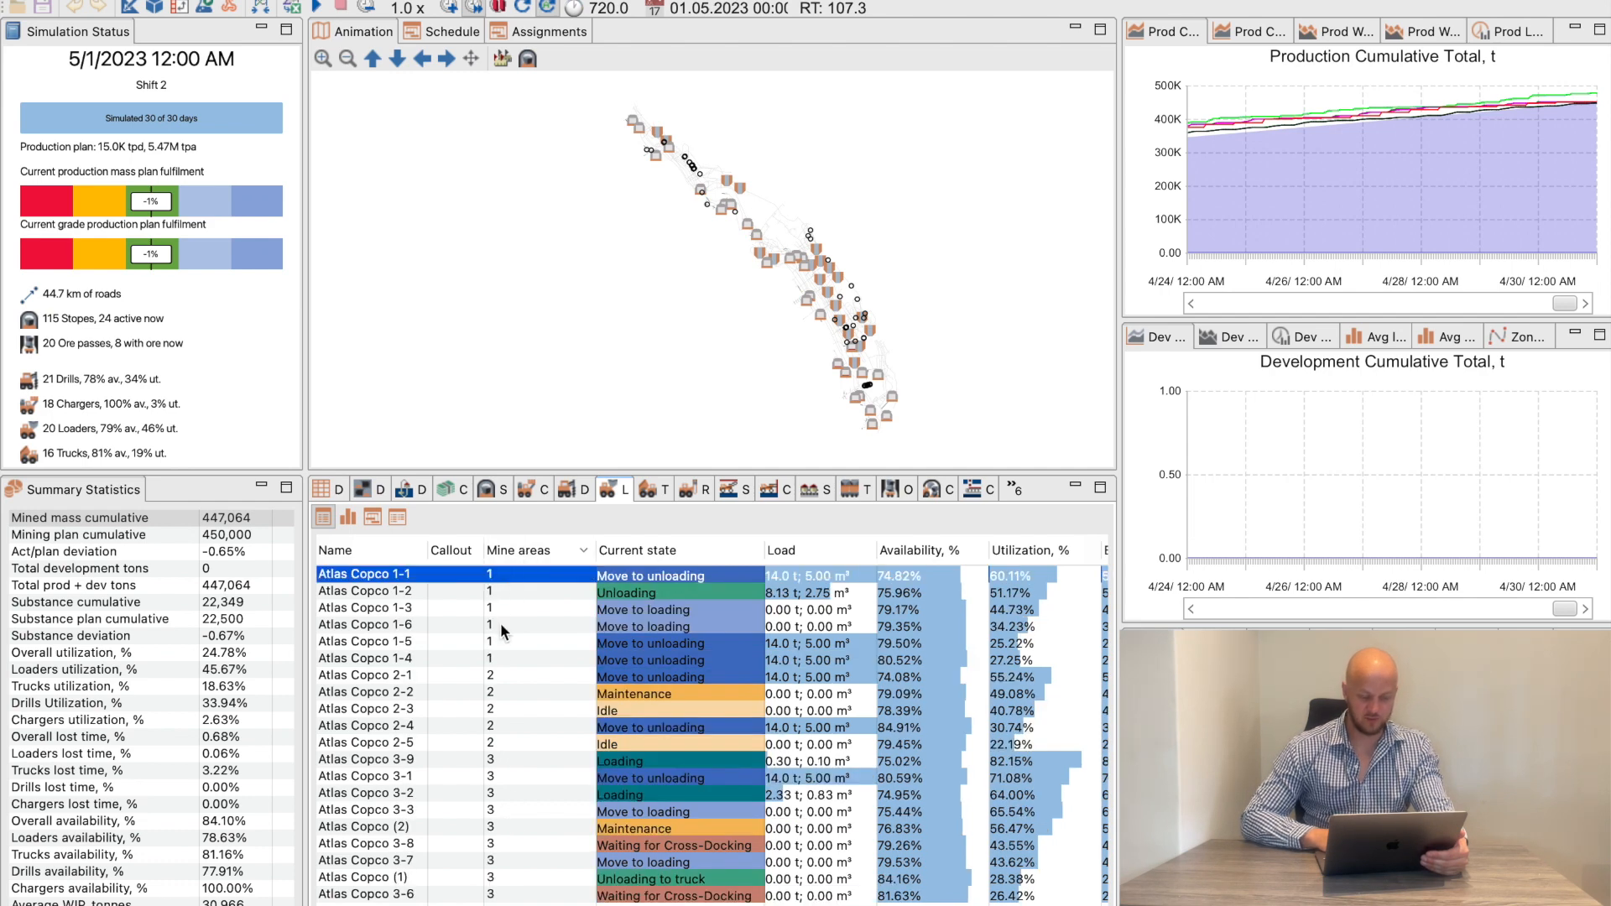
pyautogui.hscroll(3, 514, 642)
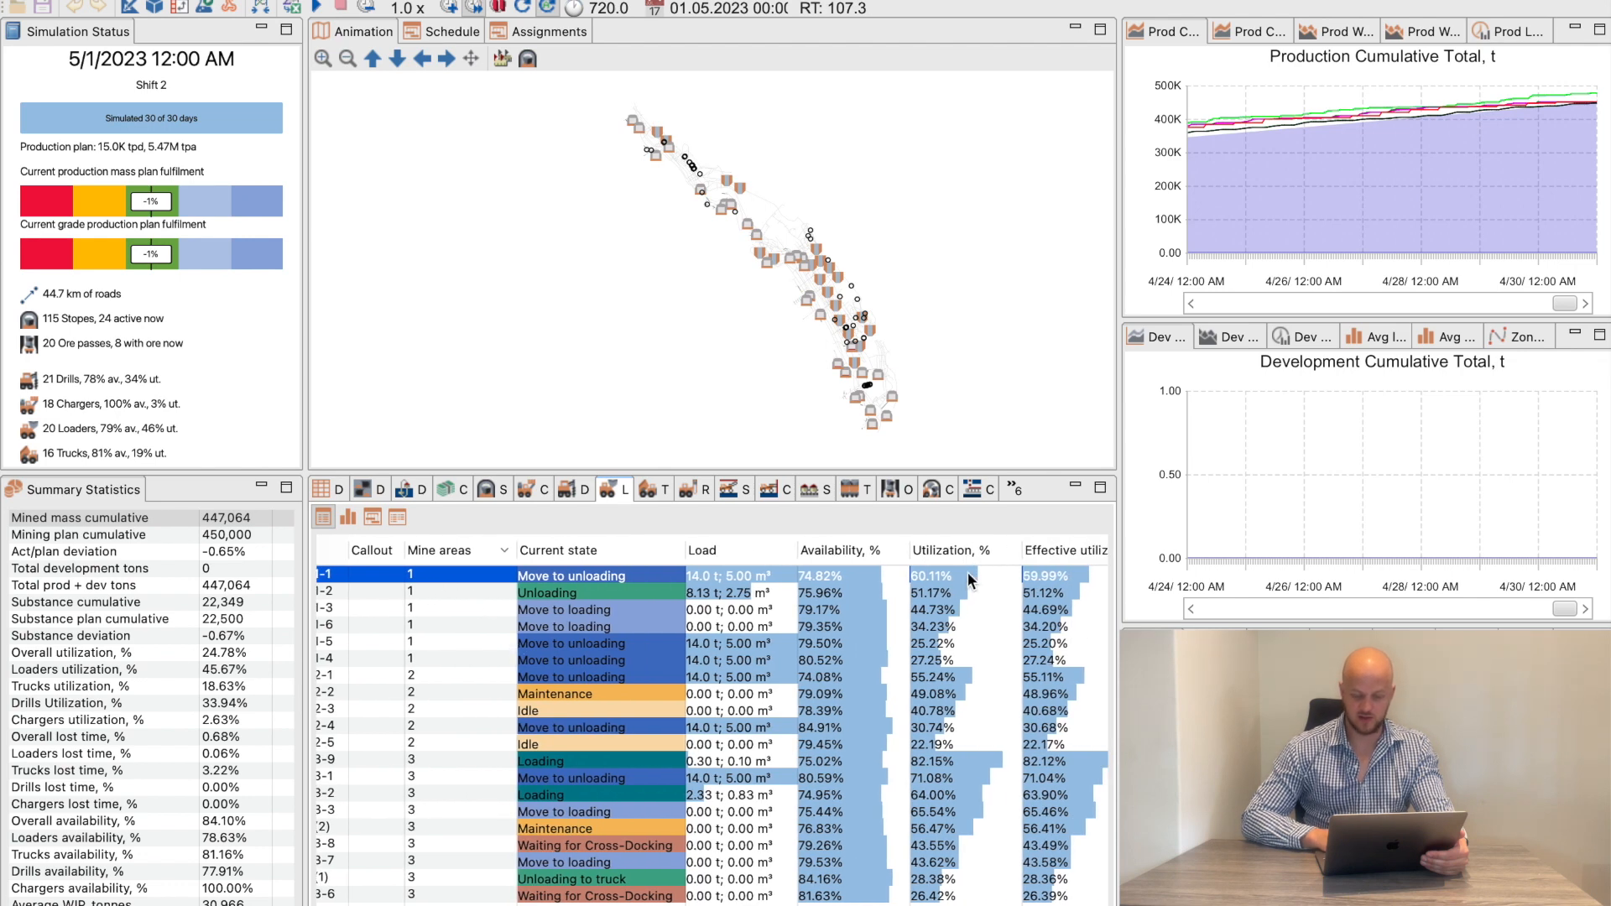
pyautogui.click(925, 663)
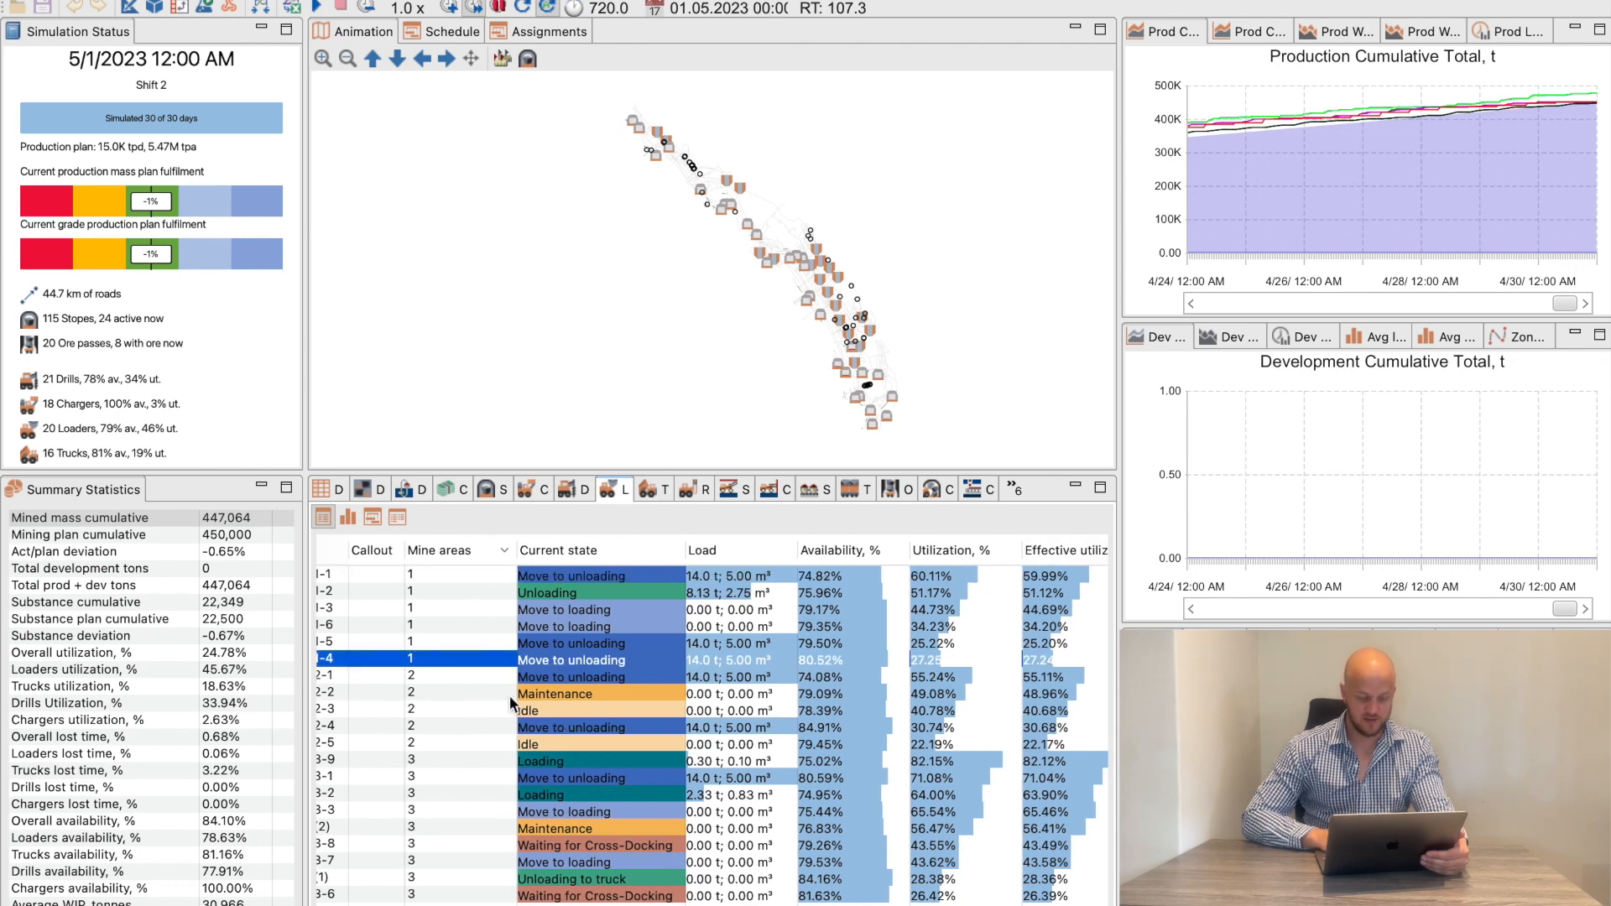
pyautogui.click(449, 744)
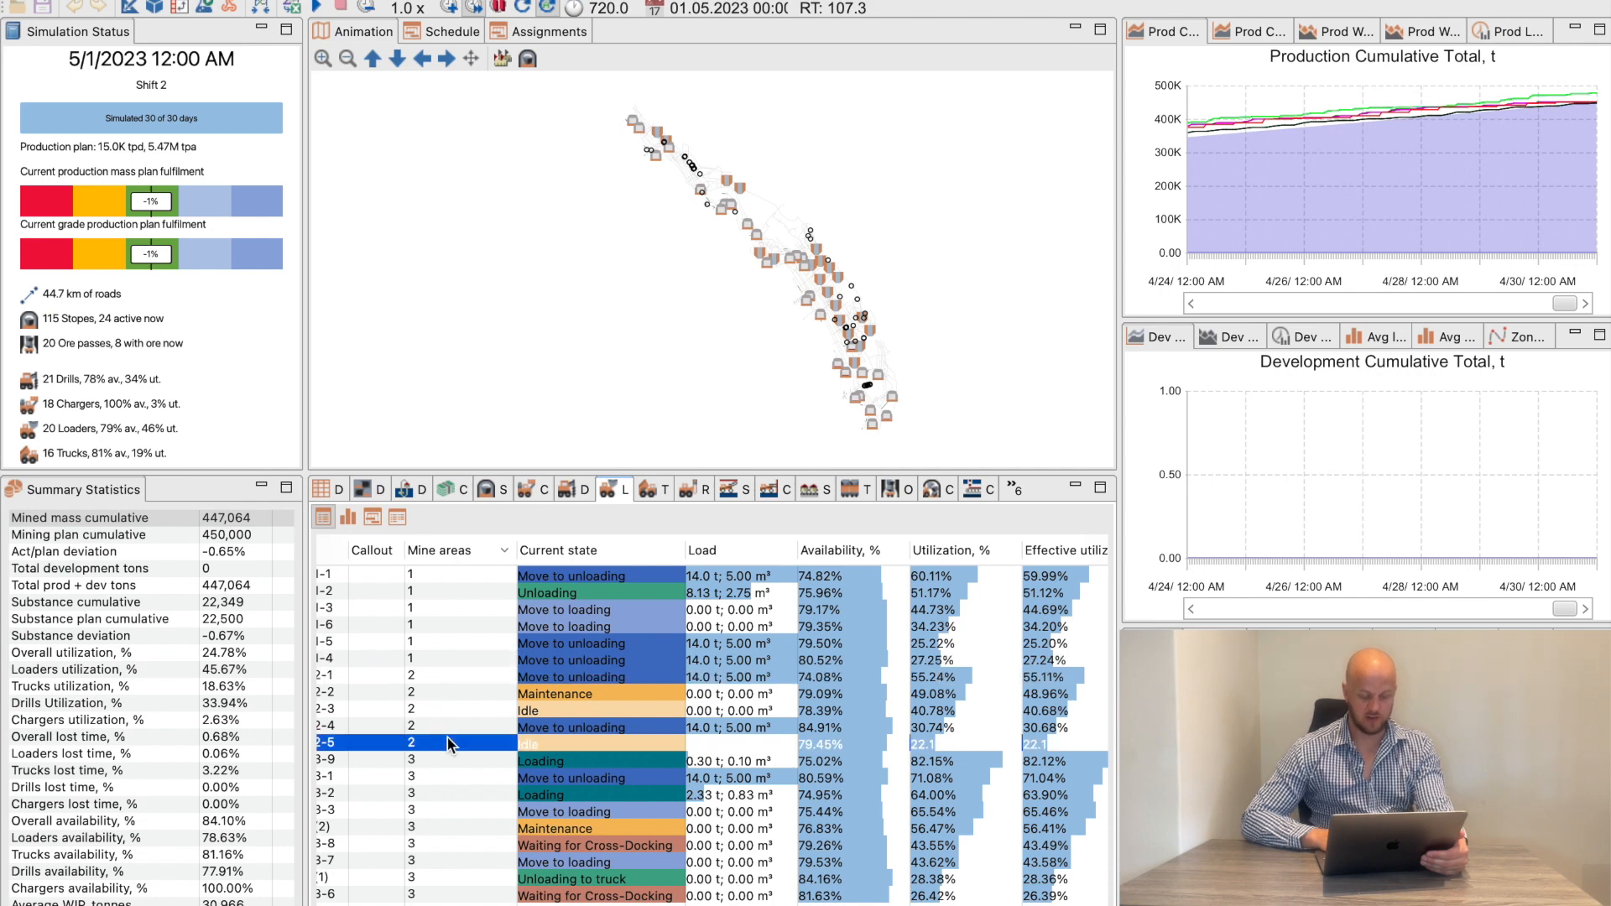
# Open the truck statistics, sort the trucks by mine area and compare their utilization with the cumulative mining plan in mind
pyautogui.click(650, 491)
pyautogui.click(572, 552)
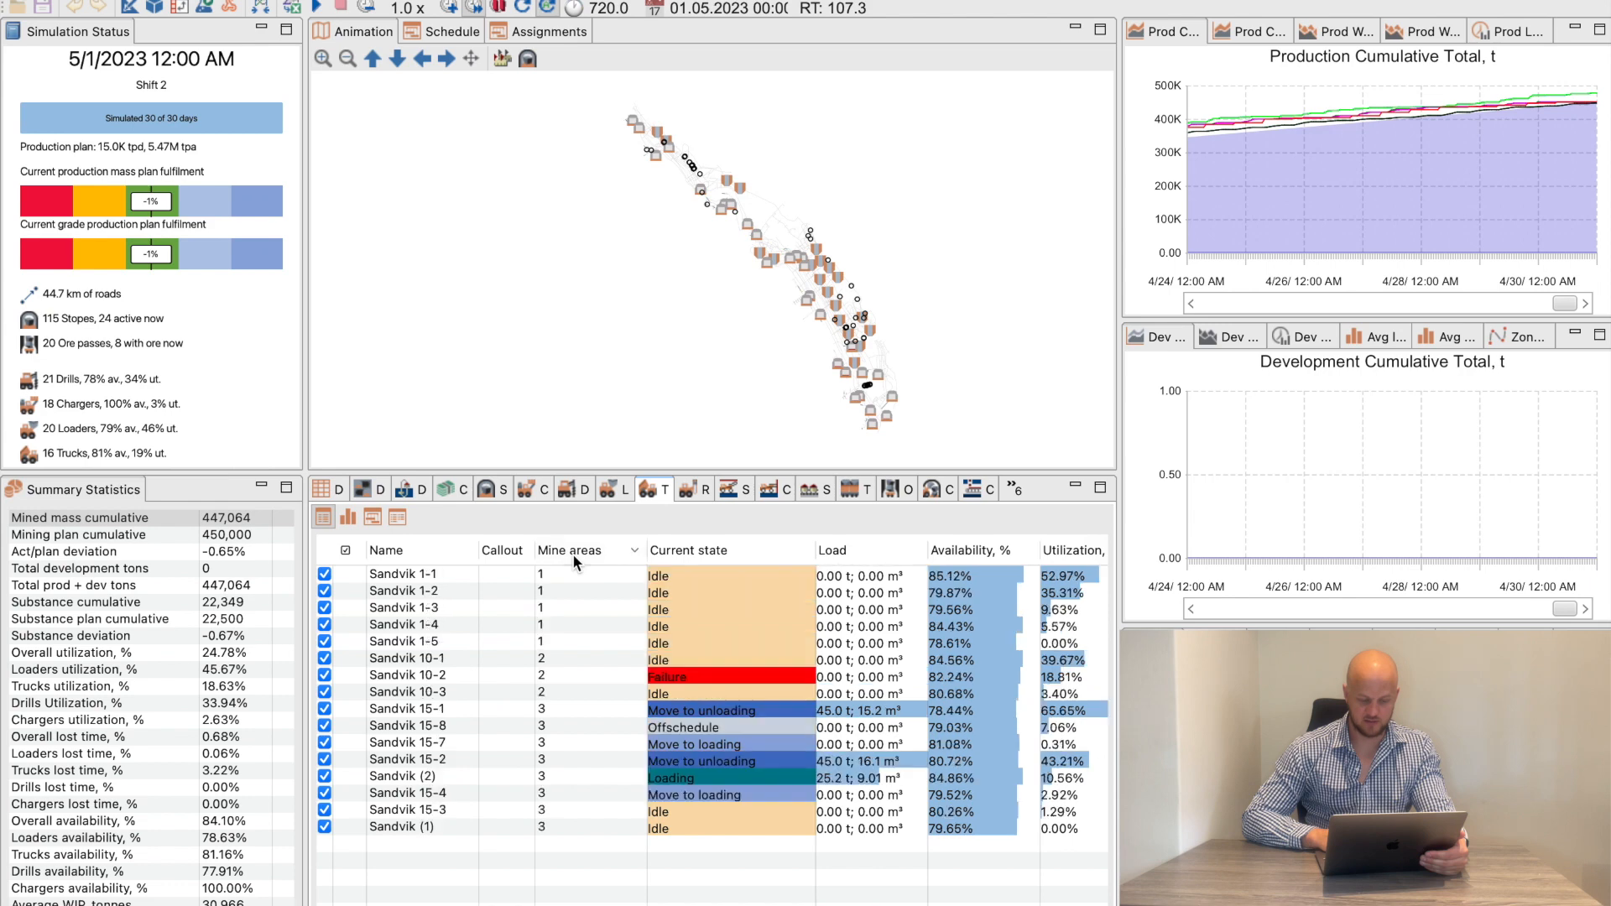
pyautogui.hscroll(3, 587, 651)
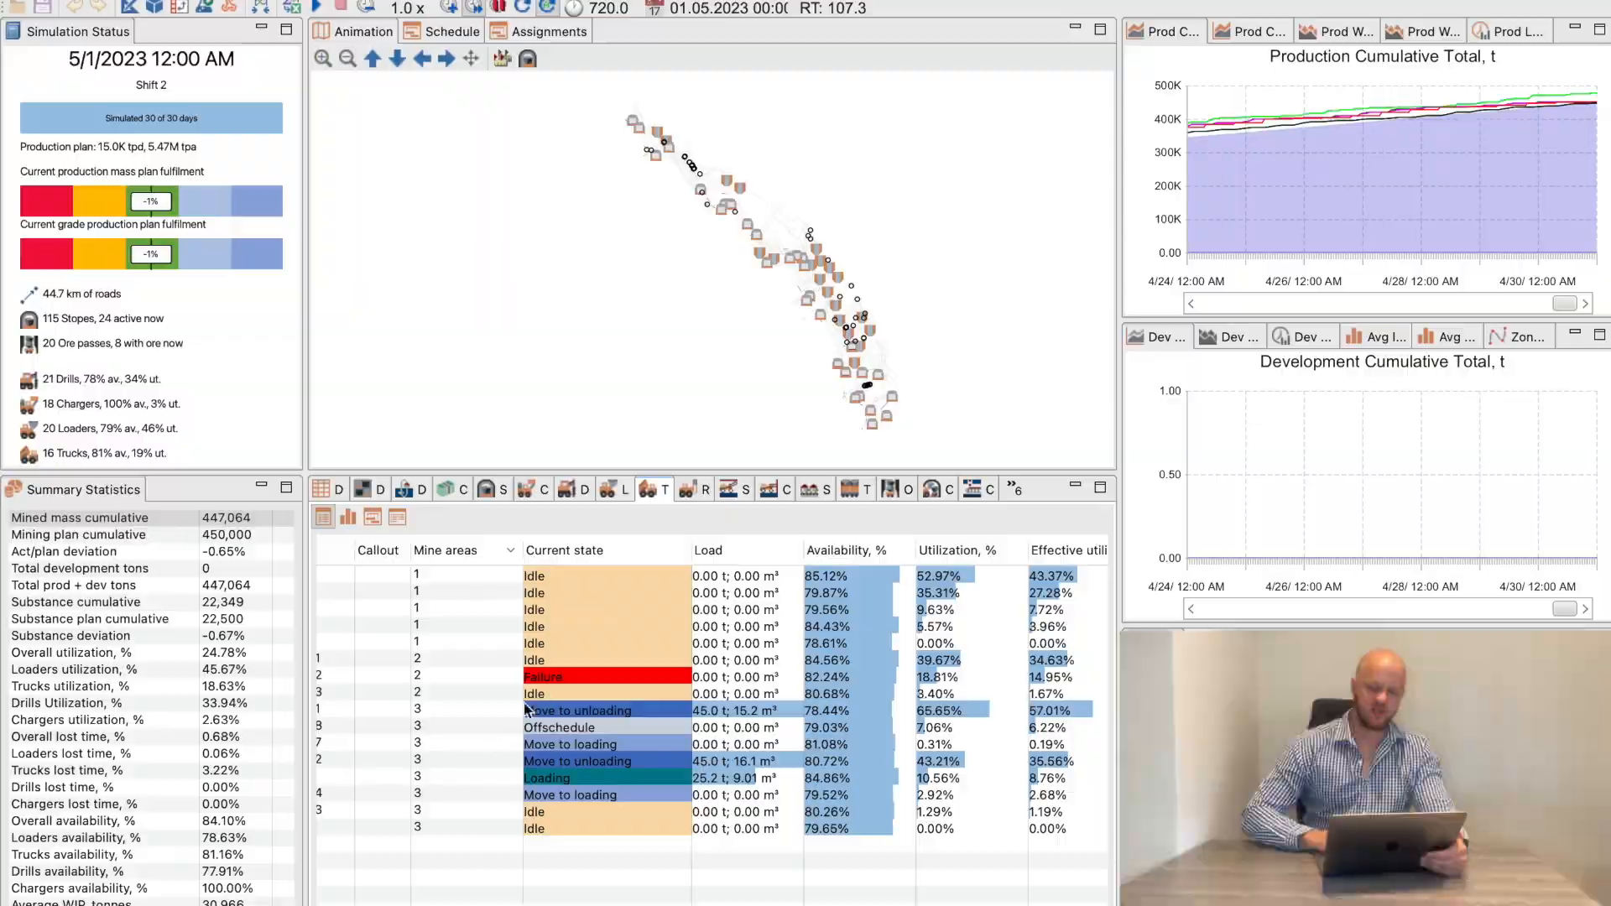
pyautogui.hscroll(-3, 450, 682)
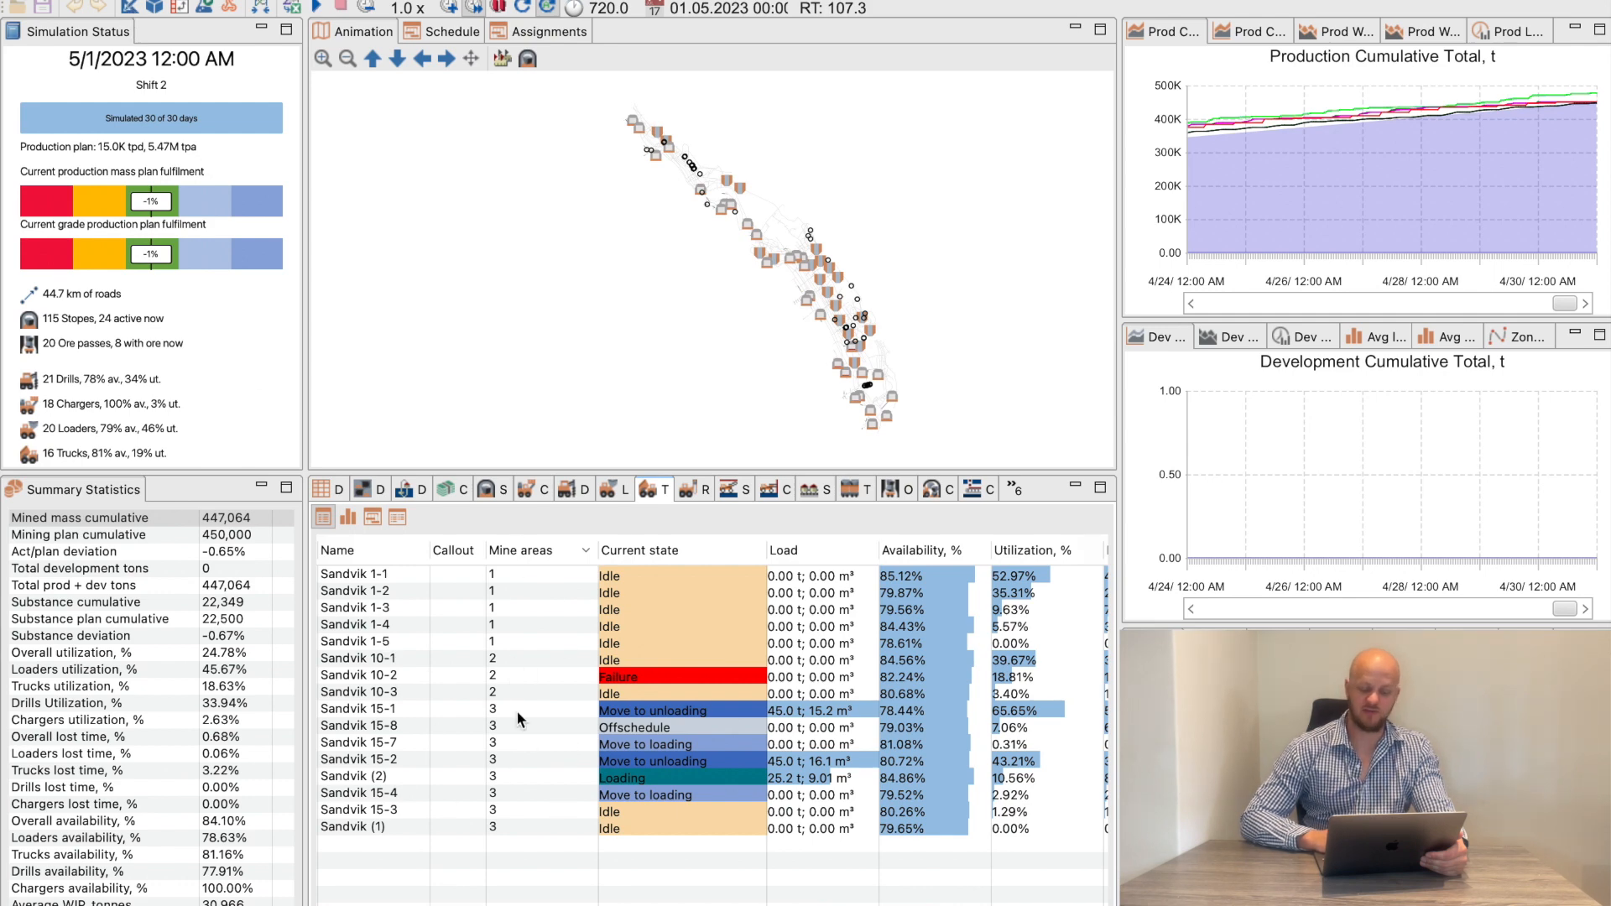
pyautogui.click(209, 537)
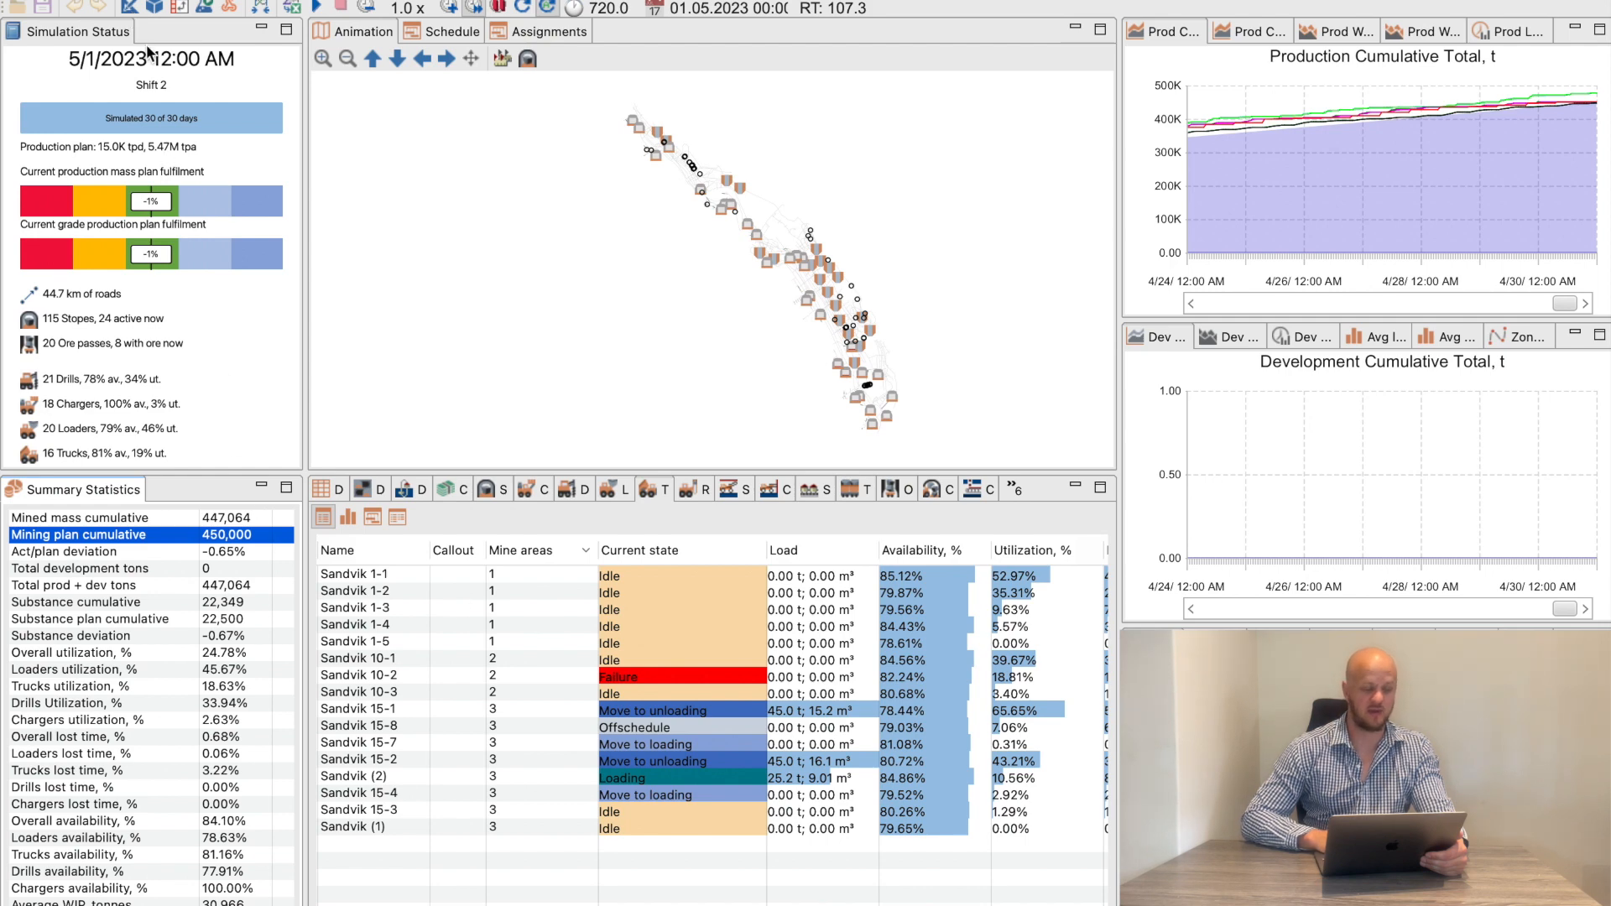
# Return to the scenario editor and check the scenario's scheduling mode
pyautogui.click(133, 8)
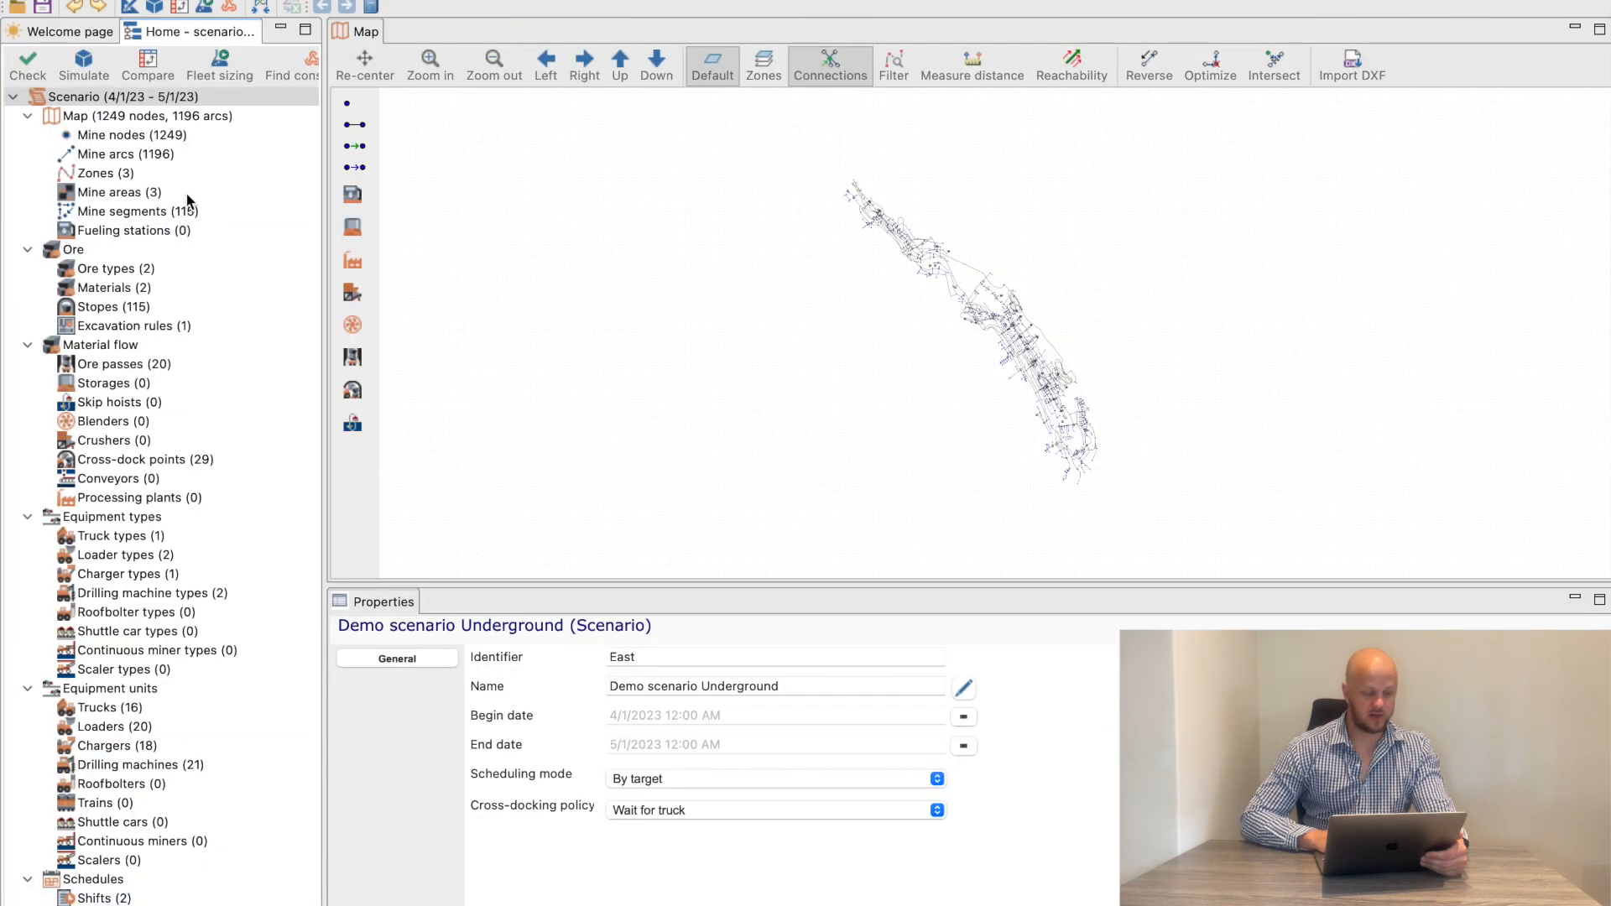
pyautogui.click(668, 778)
pyautogui.click(668, 778)
# Set the planned mass of the 4/1/2023 to 5/1/2023 production plan to 1,000,000 t
pyautogui.scroll(-5, 214, 658)
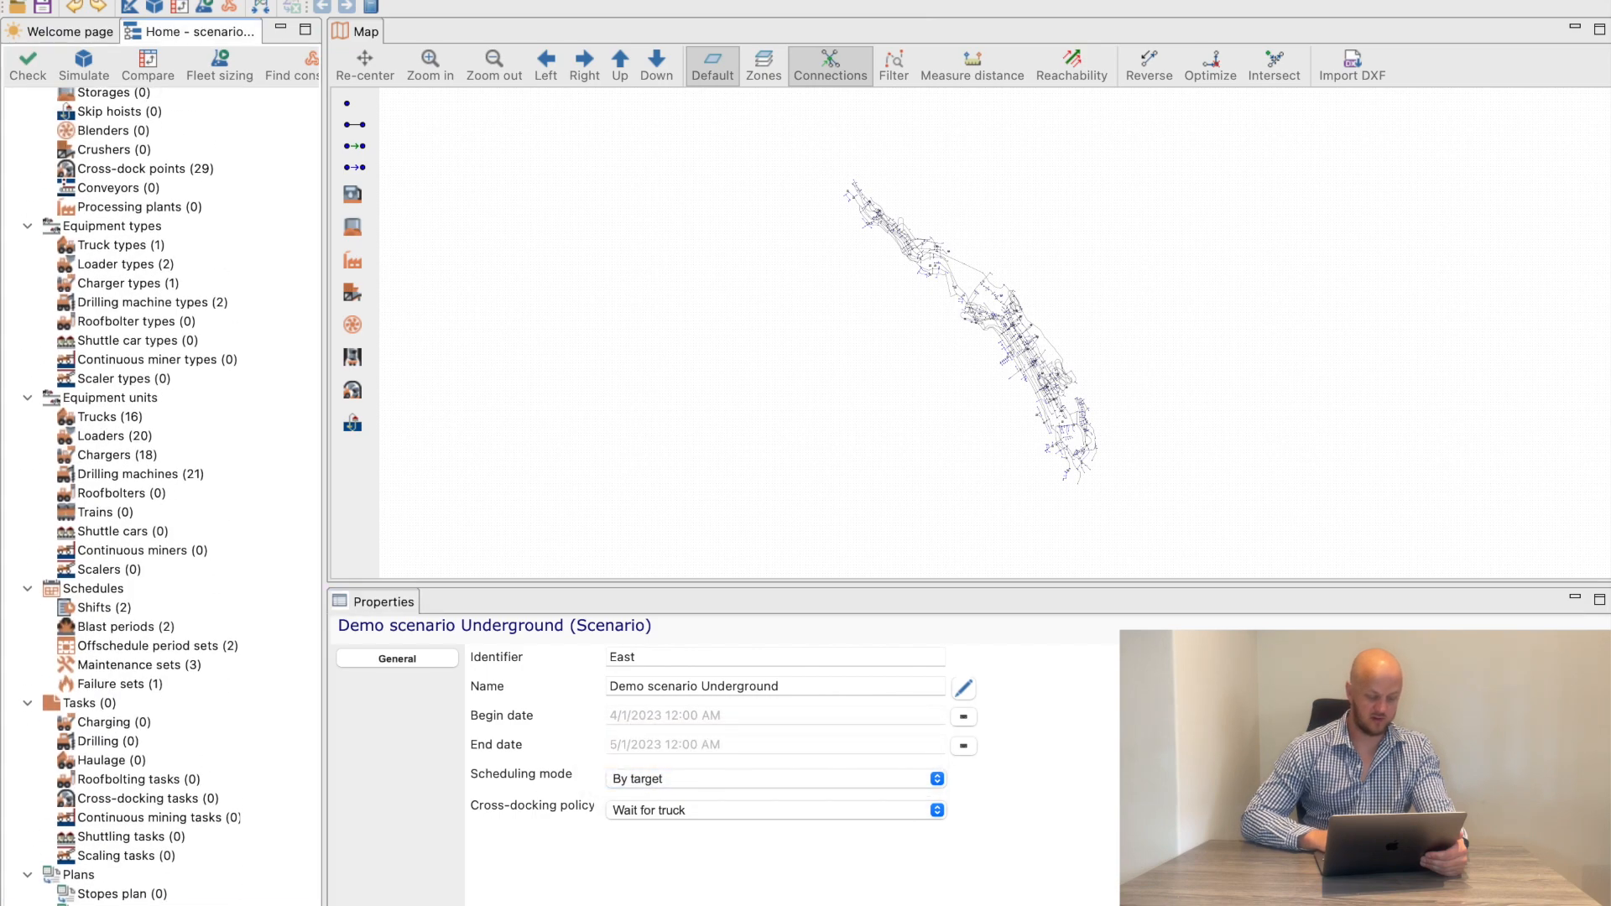
pyautogui.click(160, 904)
pyautogui.click(859, 115)
pyautogui.click(856, 119)
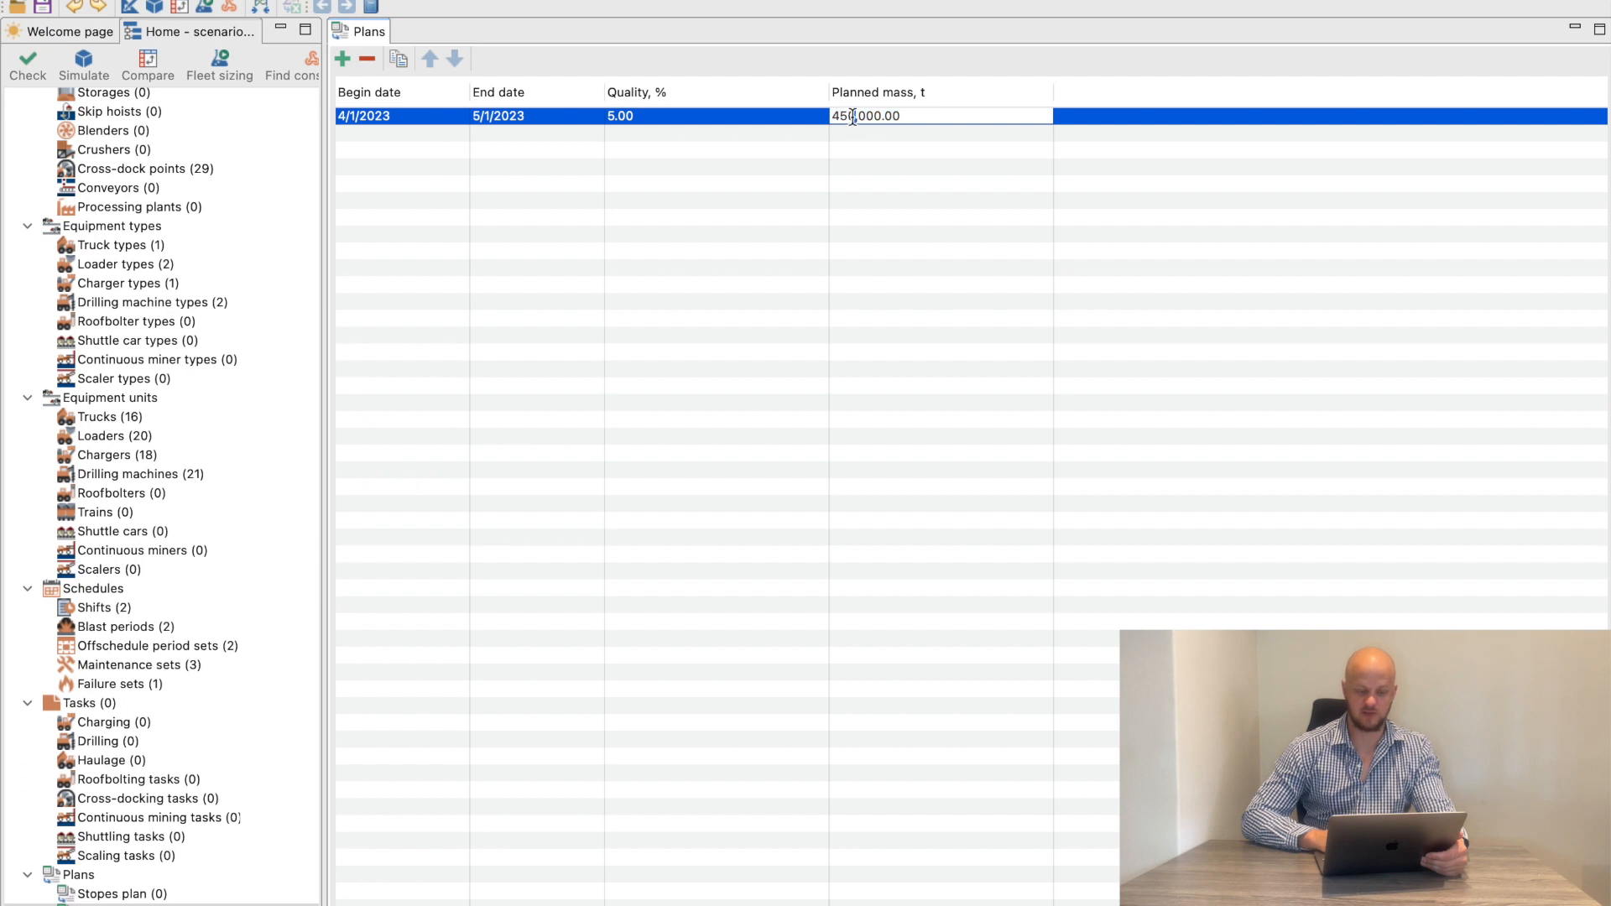
pyautogui.doubleClick(852, 117)
pyautogui.write('1000')
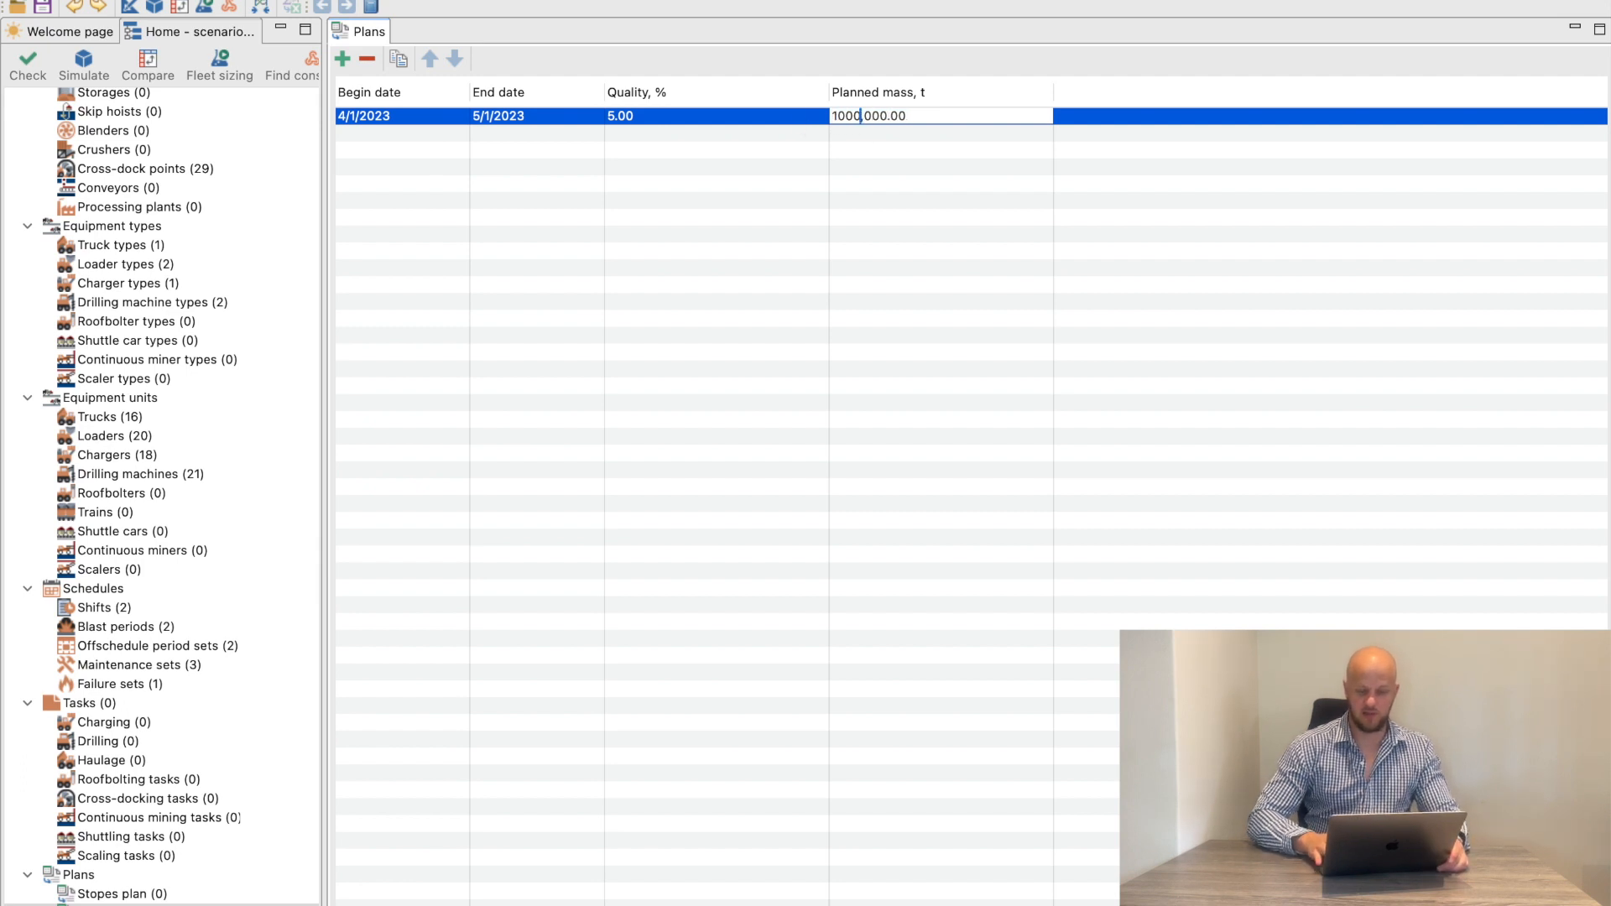
pyautogui.press('Return')
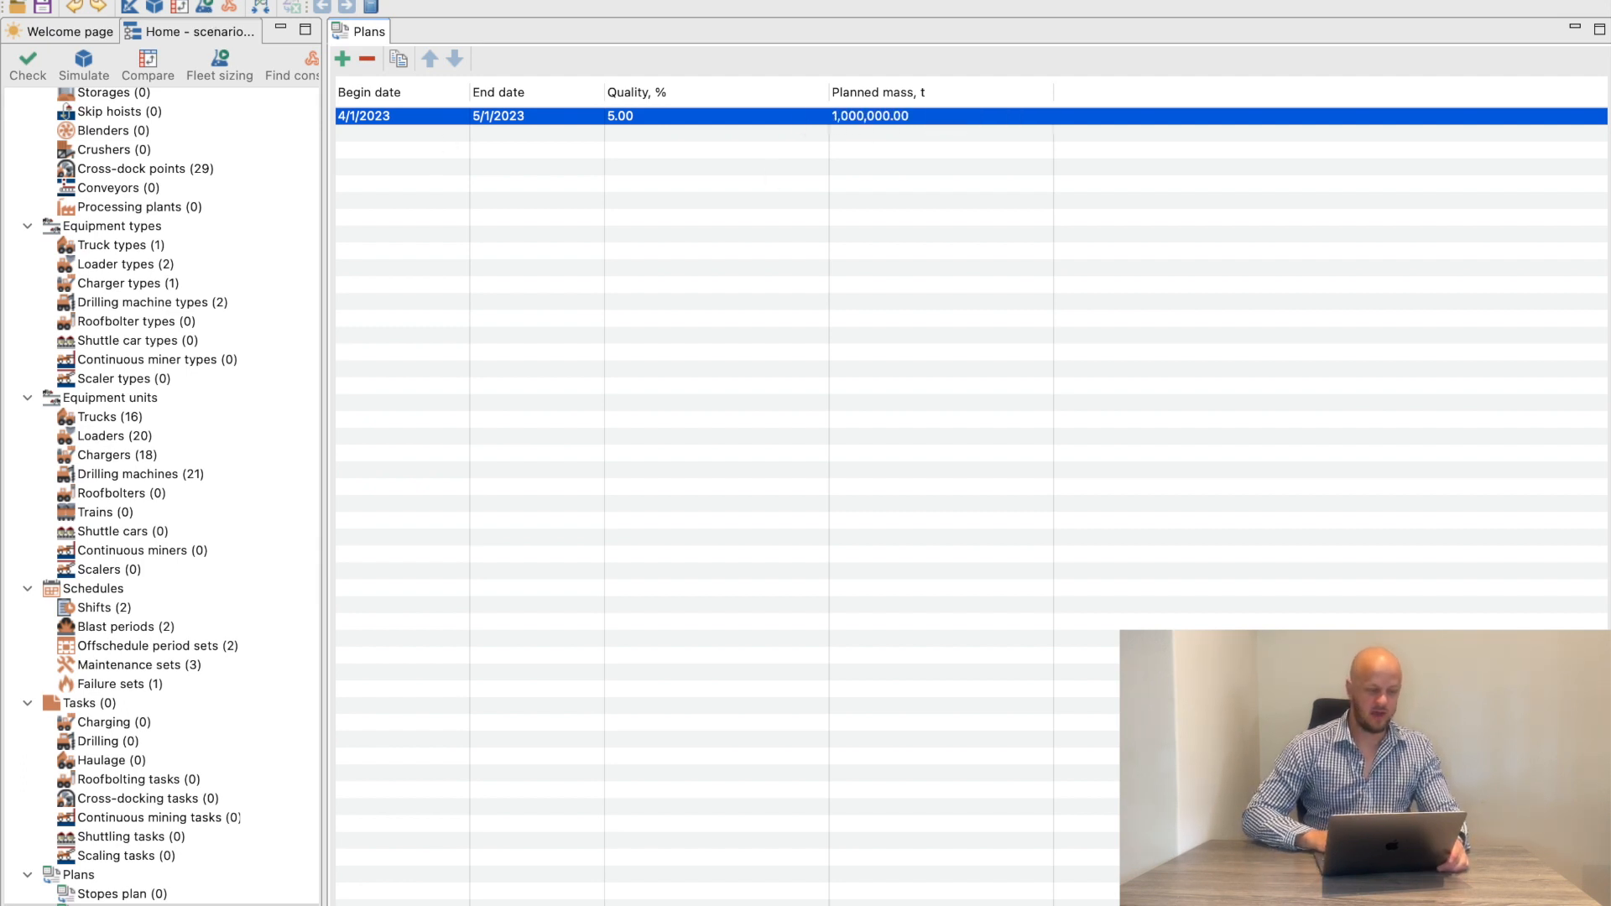
pyautogui.click(252, 0)
pyautogui.click(317, 52)
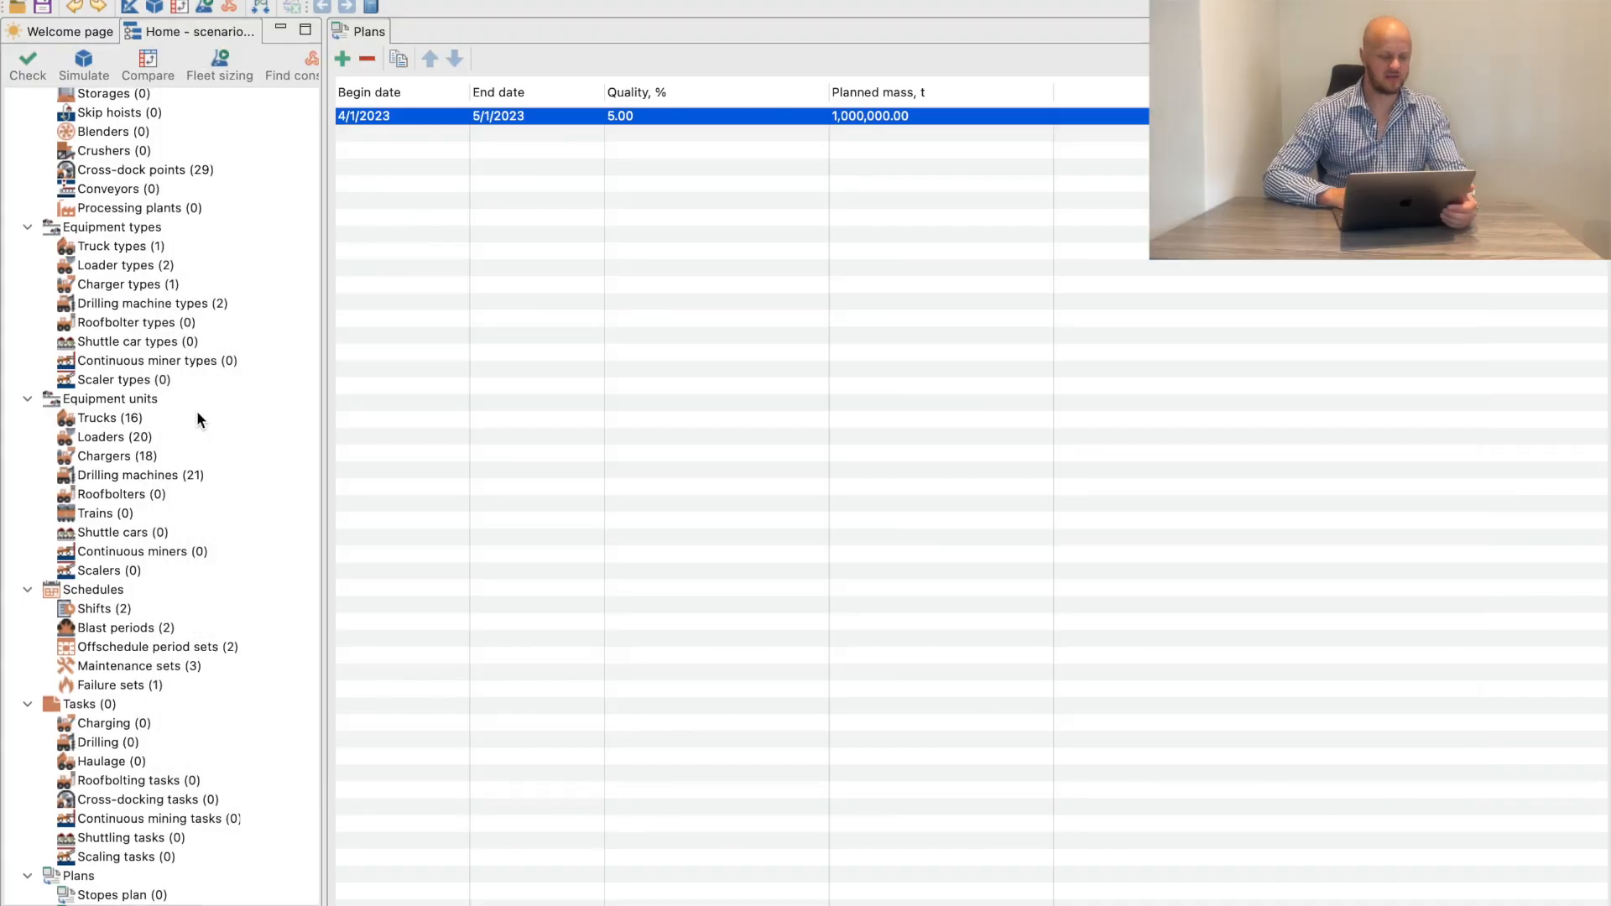
# Clear all mine area assignments of the truck Sandvik 15-1 in the list of truck units
pyautogui.scroll(3, 199, 419)
pyautogui.click(133, 475)
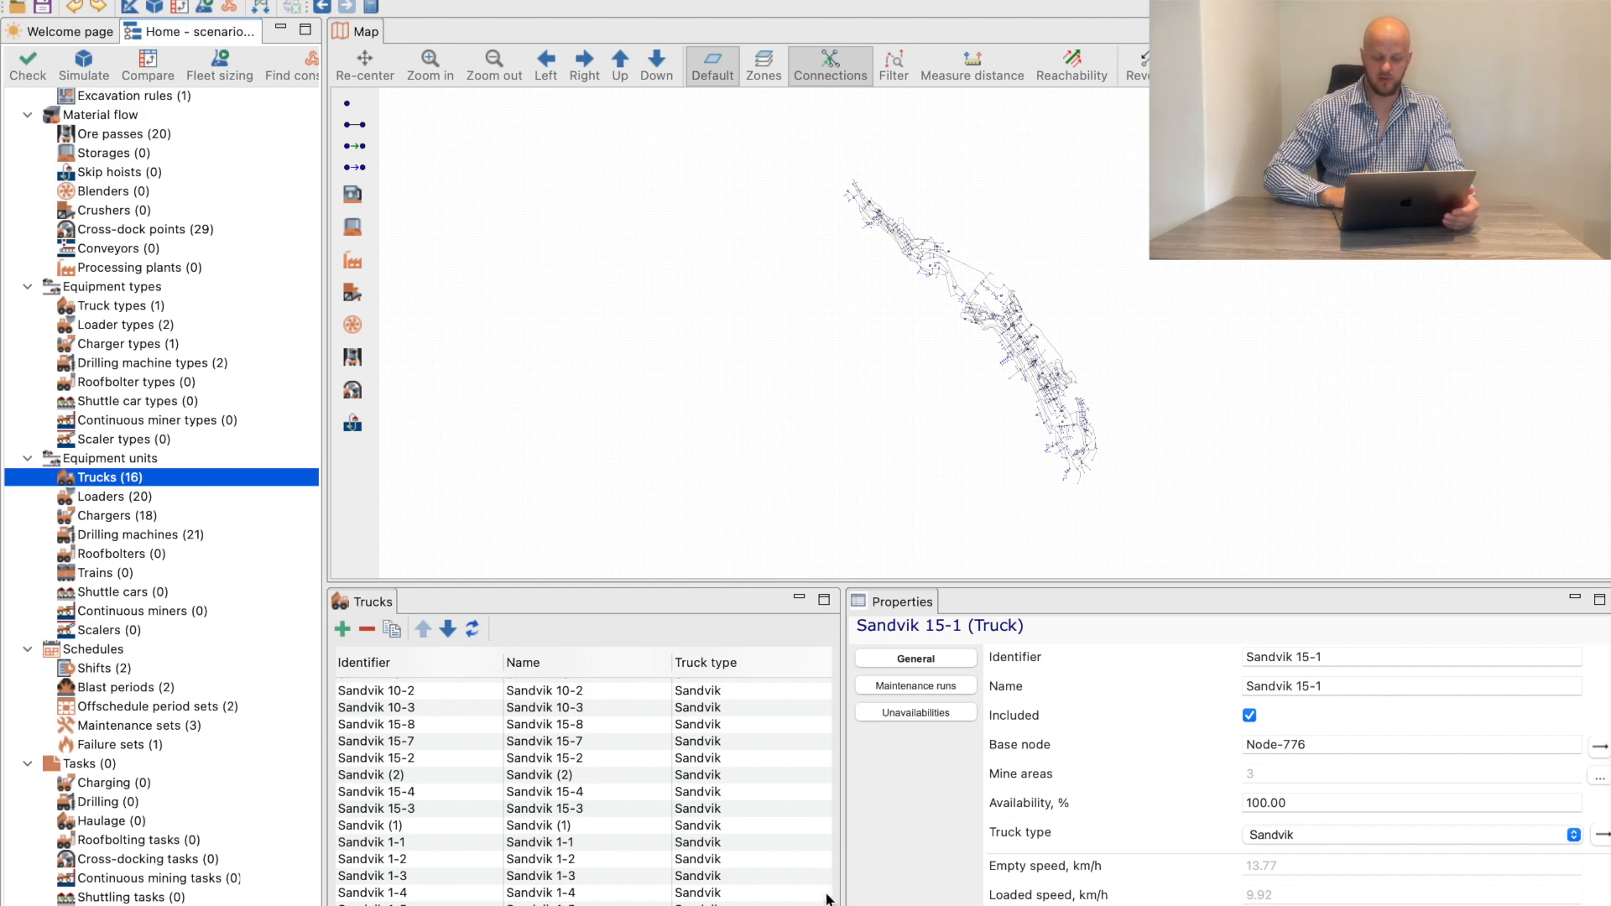
pyautogui.hscroll(10, 742, 873)
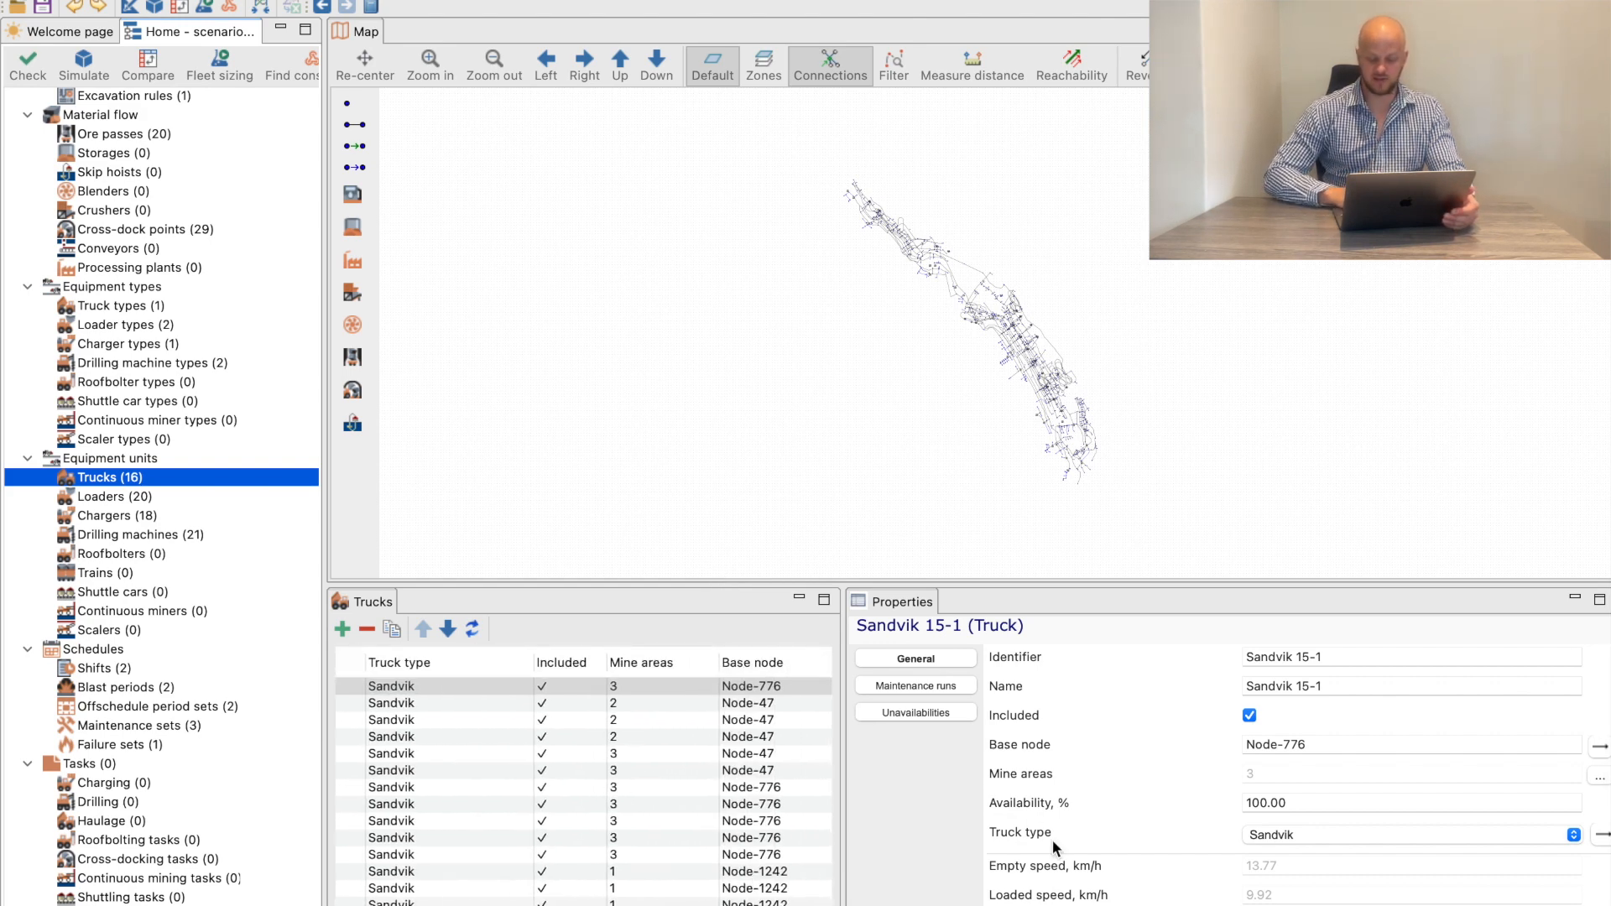
pyautogui.click(682, 687)
pyautogui.click(1600, 777)
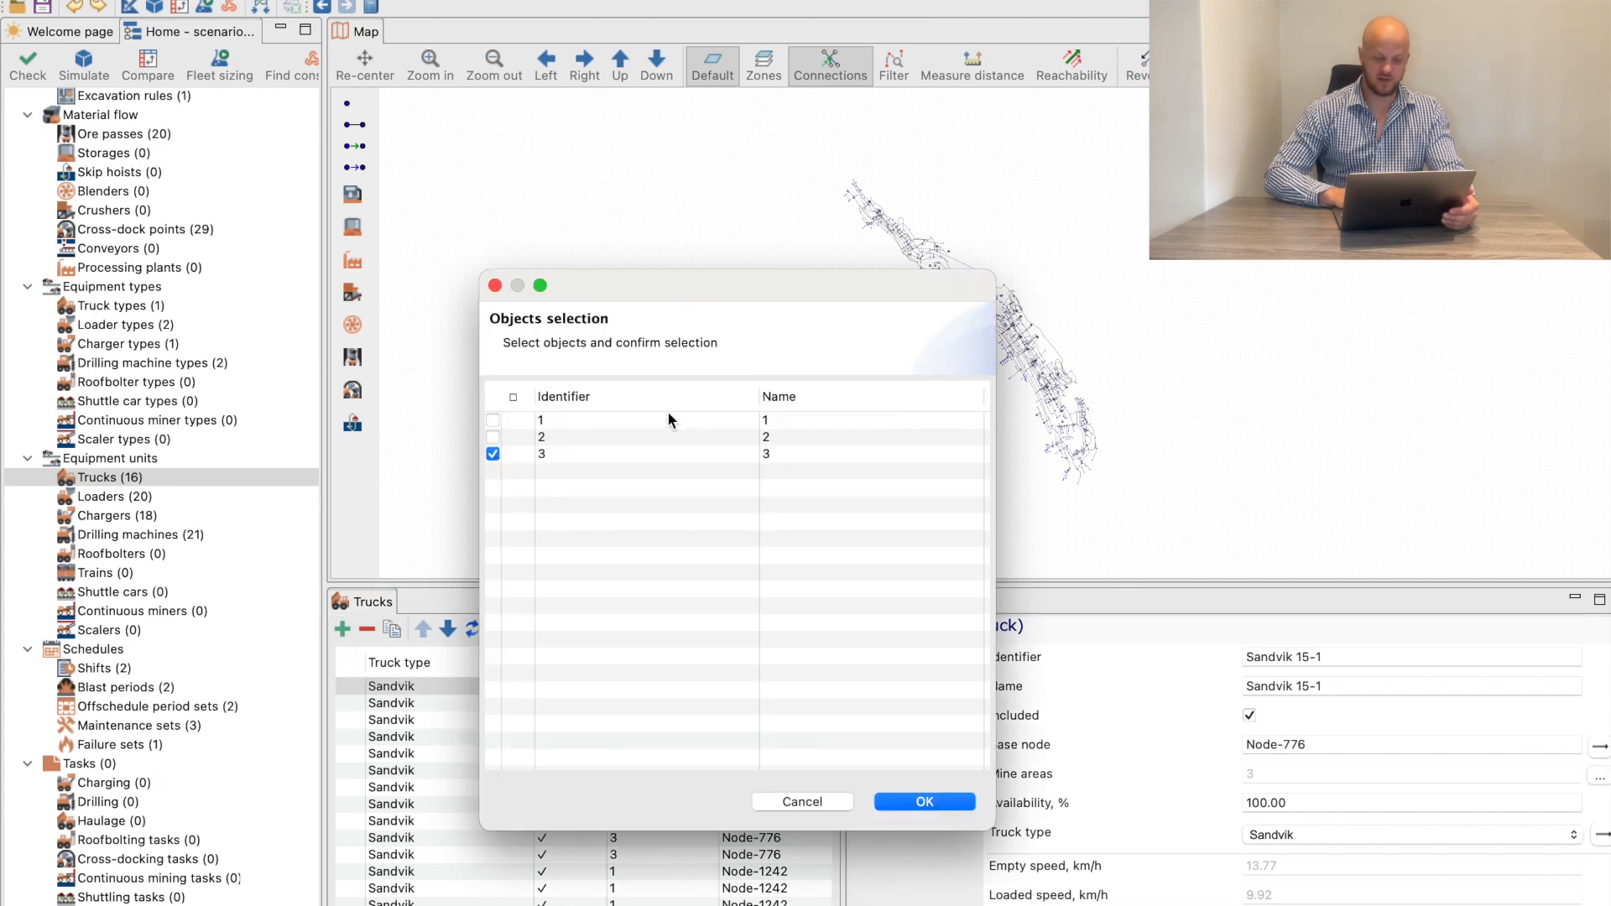
pyautogui.click(491, 426)
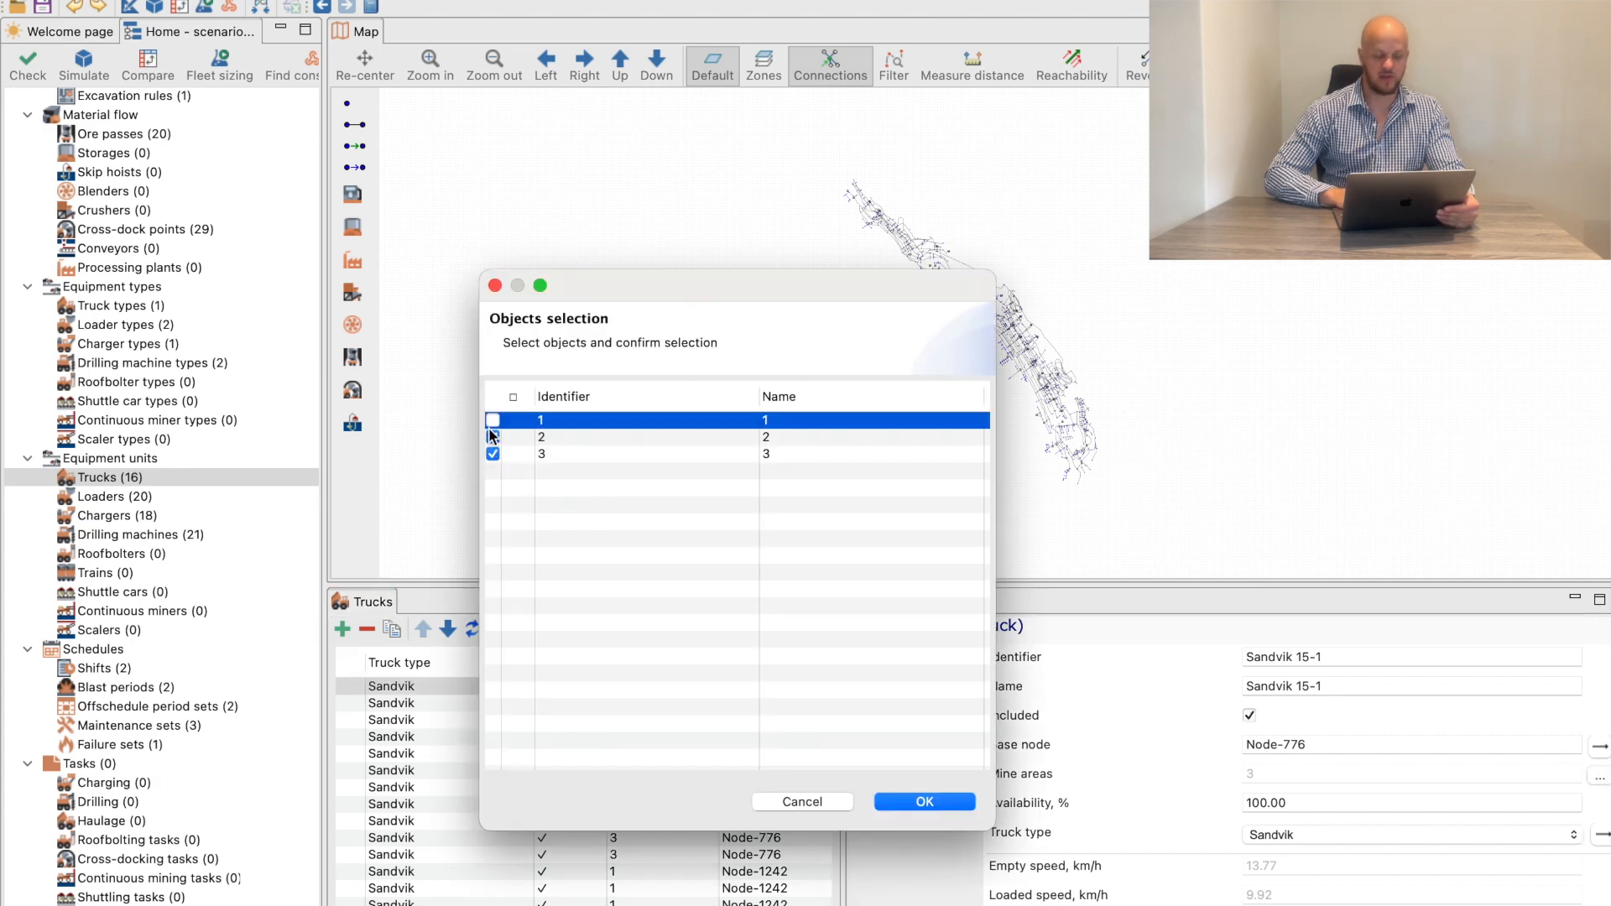
pyautogui.click(492, 437)
pyautogui.click(493, 454)
pyautogui.click(493, 420)
pyautogui.click(924, 800)
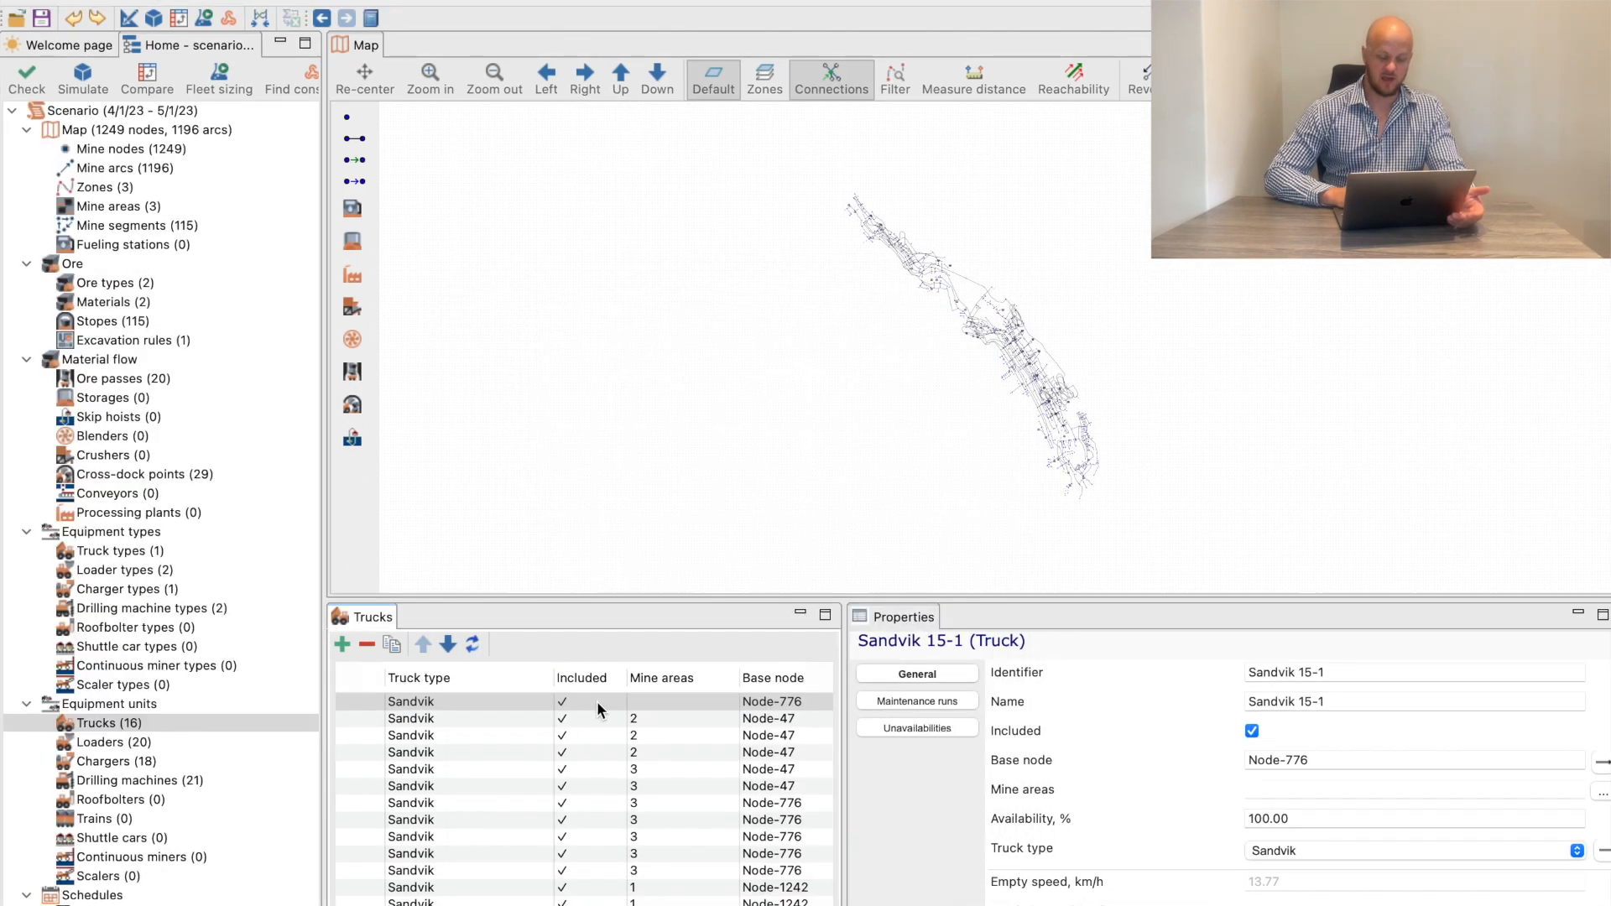
# Apply the empty mine areas value to all 16 trucks and bring up the dialog for saving the scenario under a new name
pyautogui.rightClick(643, 686)
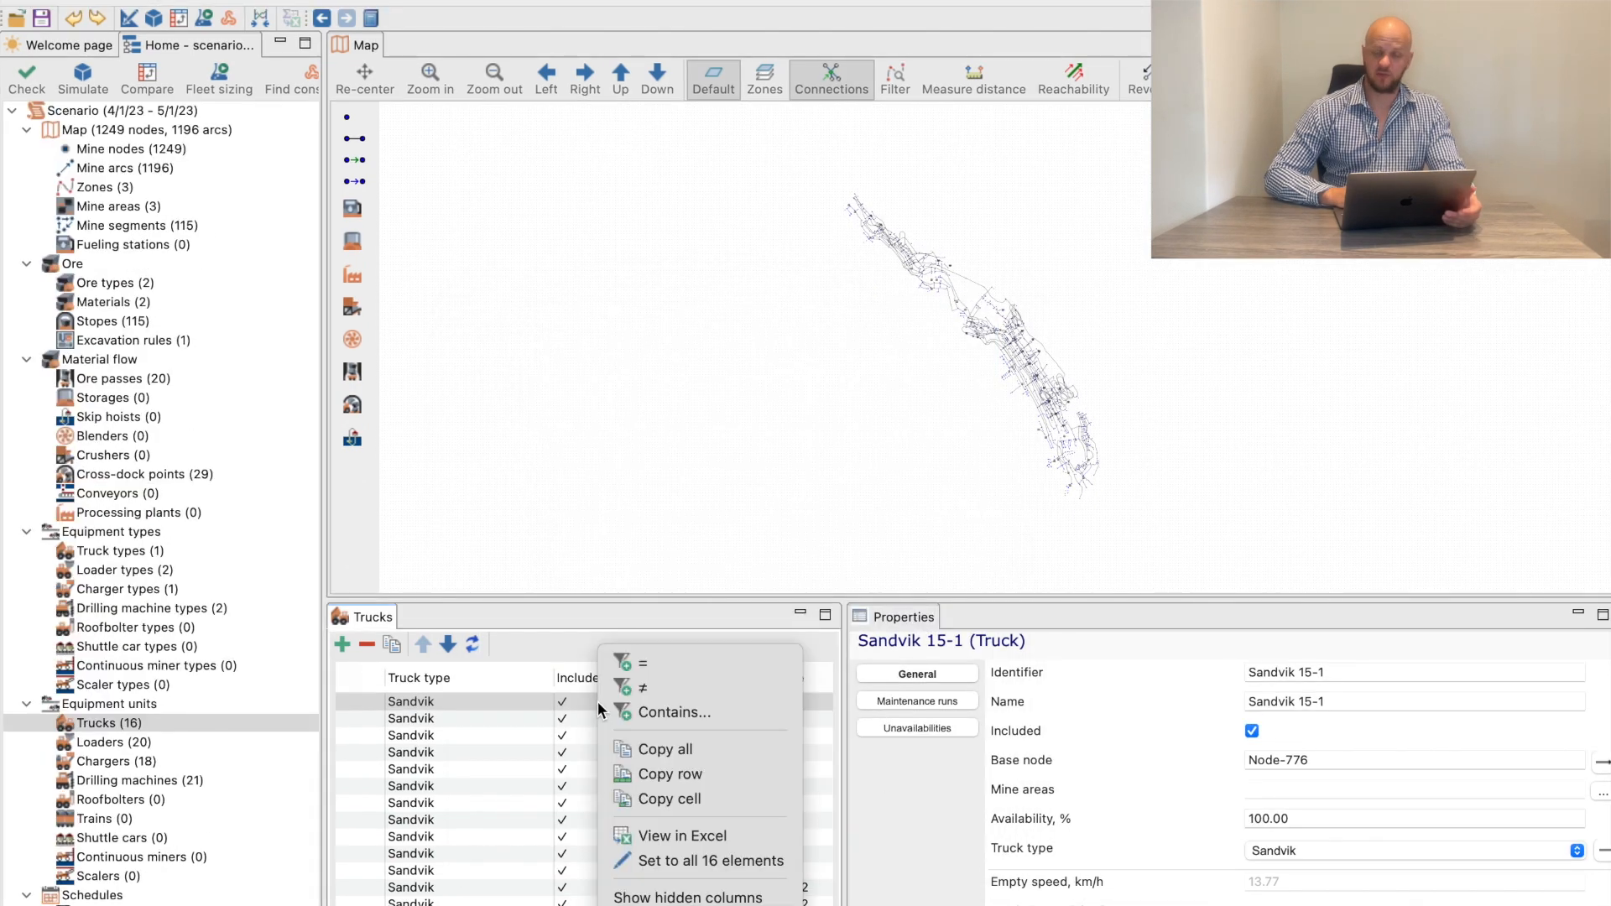
pyautogui.click(686, 861)
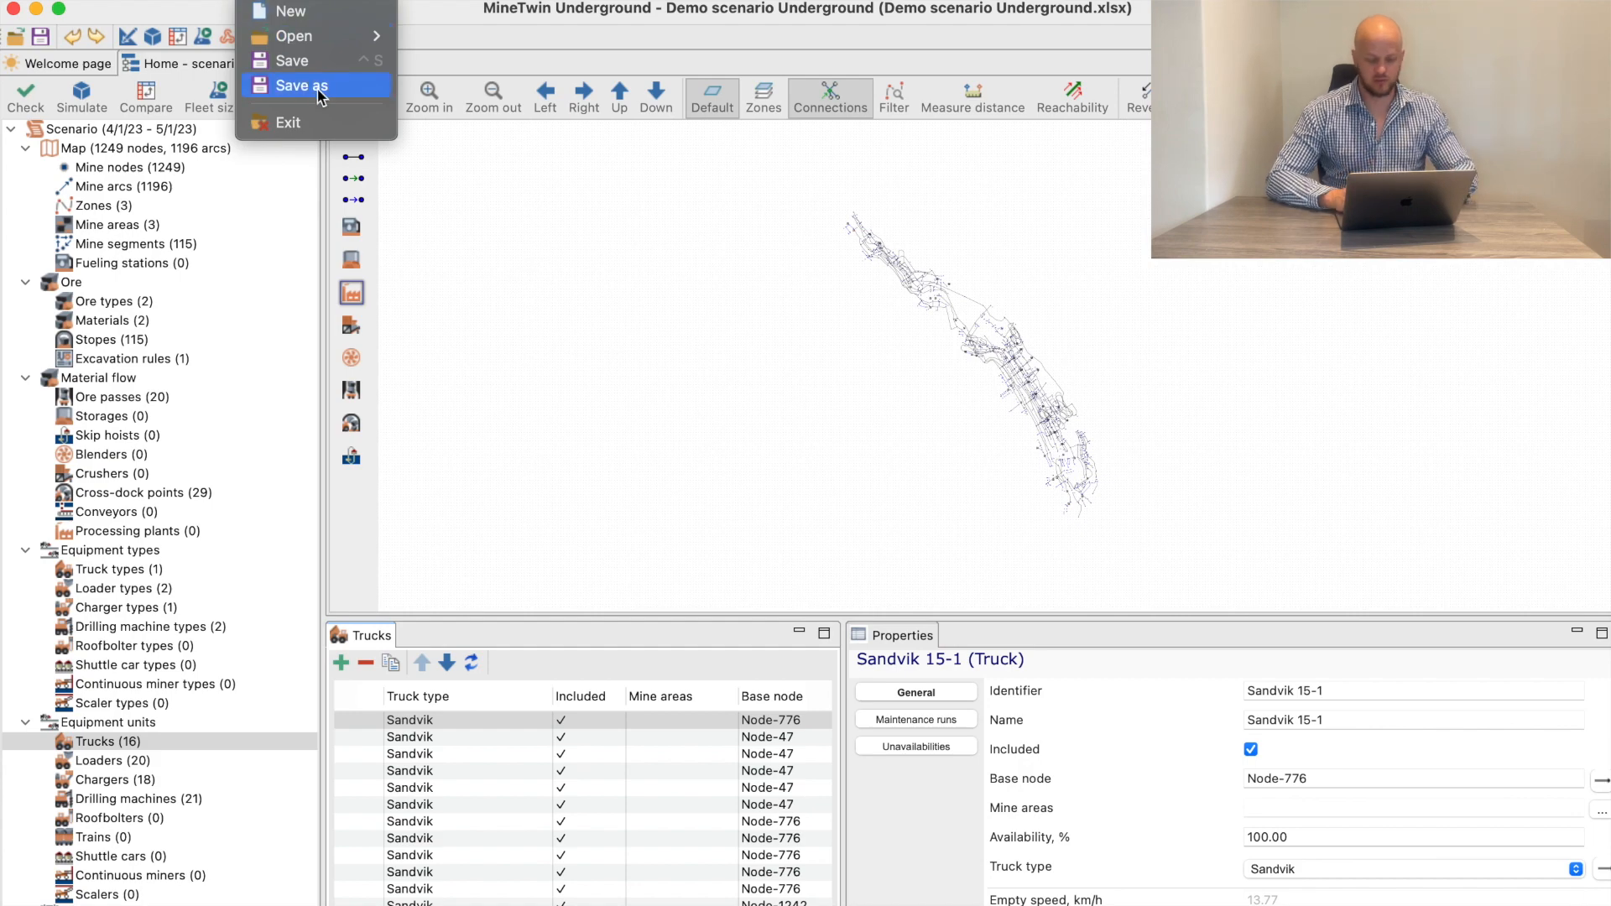
pyautogui.click(322, 88)
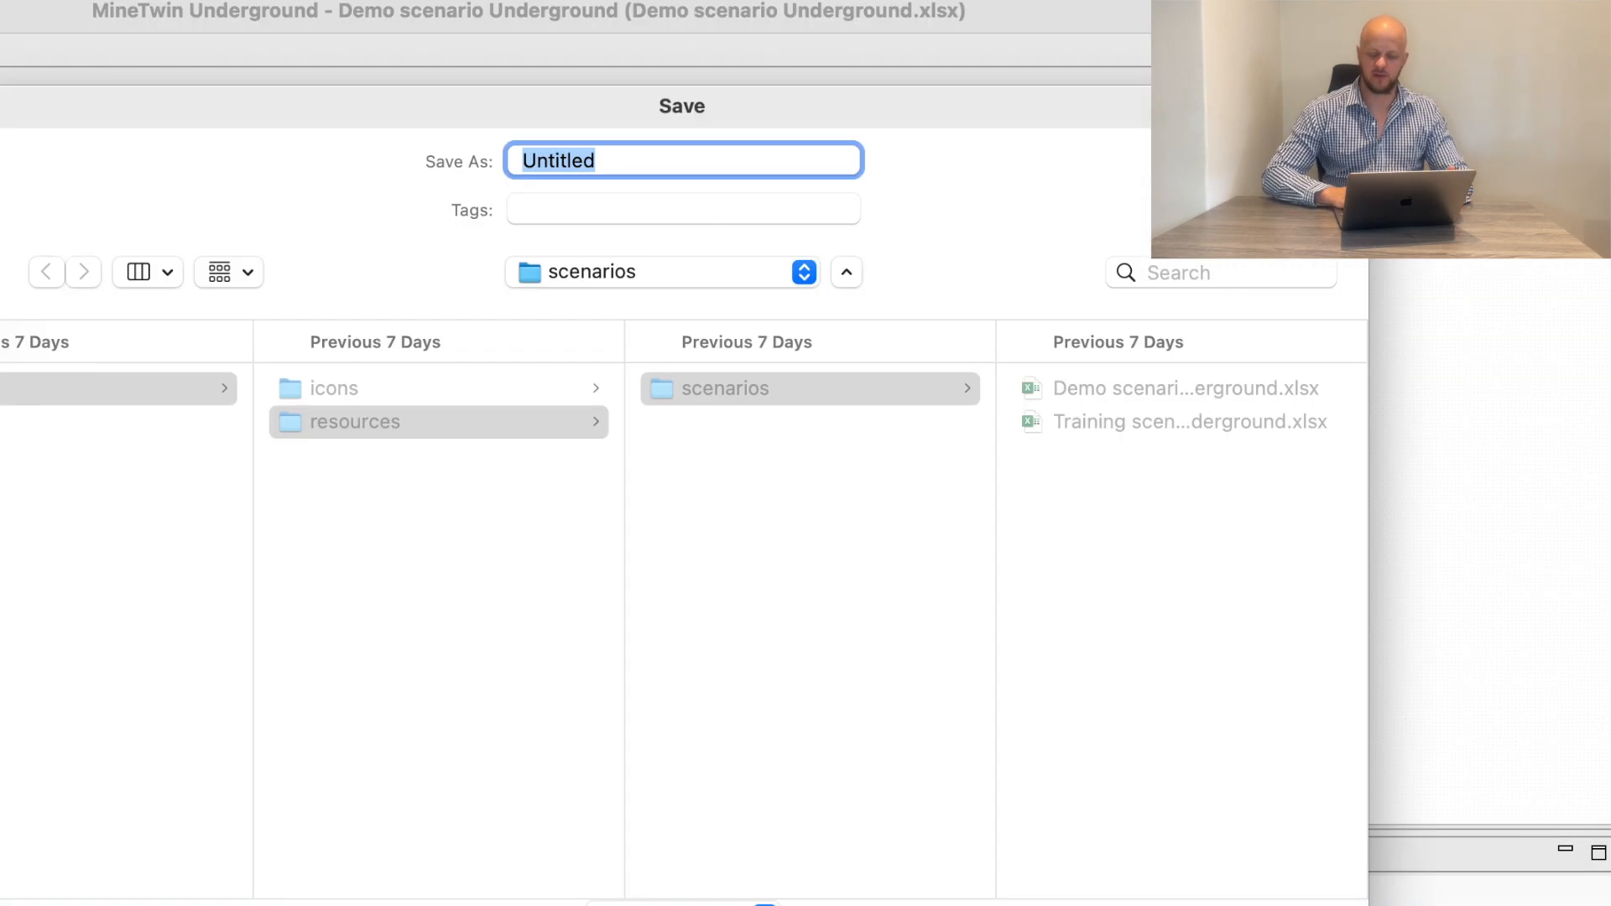
pyautogui.press('Escape')
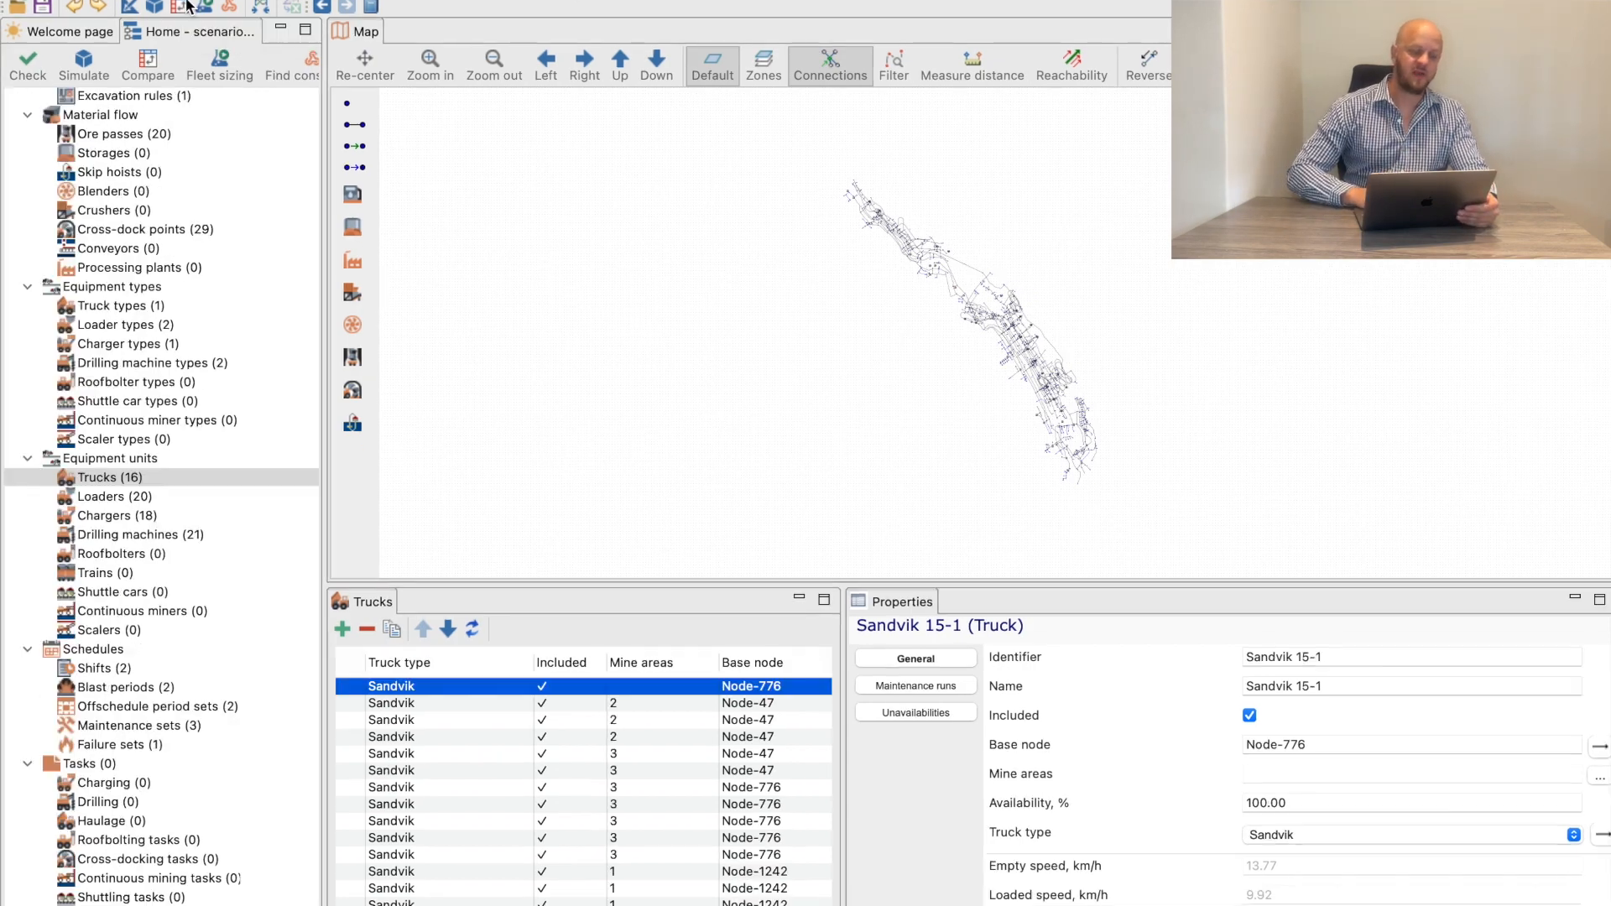
# Open the scenario comparison and load all six scenario files from the Scenarios folder, including Base Line.xlsx
pyautogui.click(179, 17)
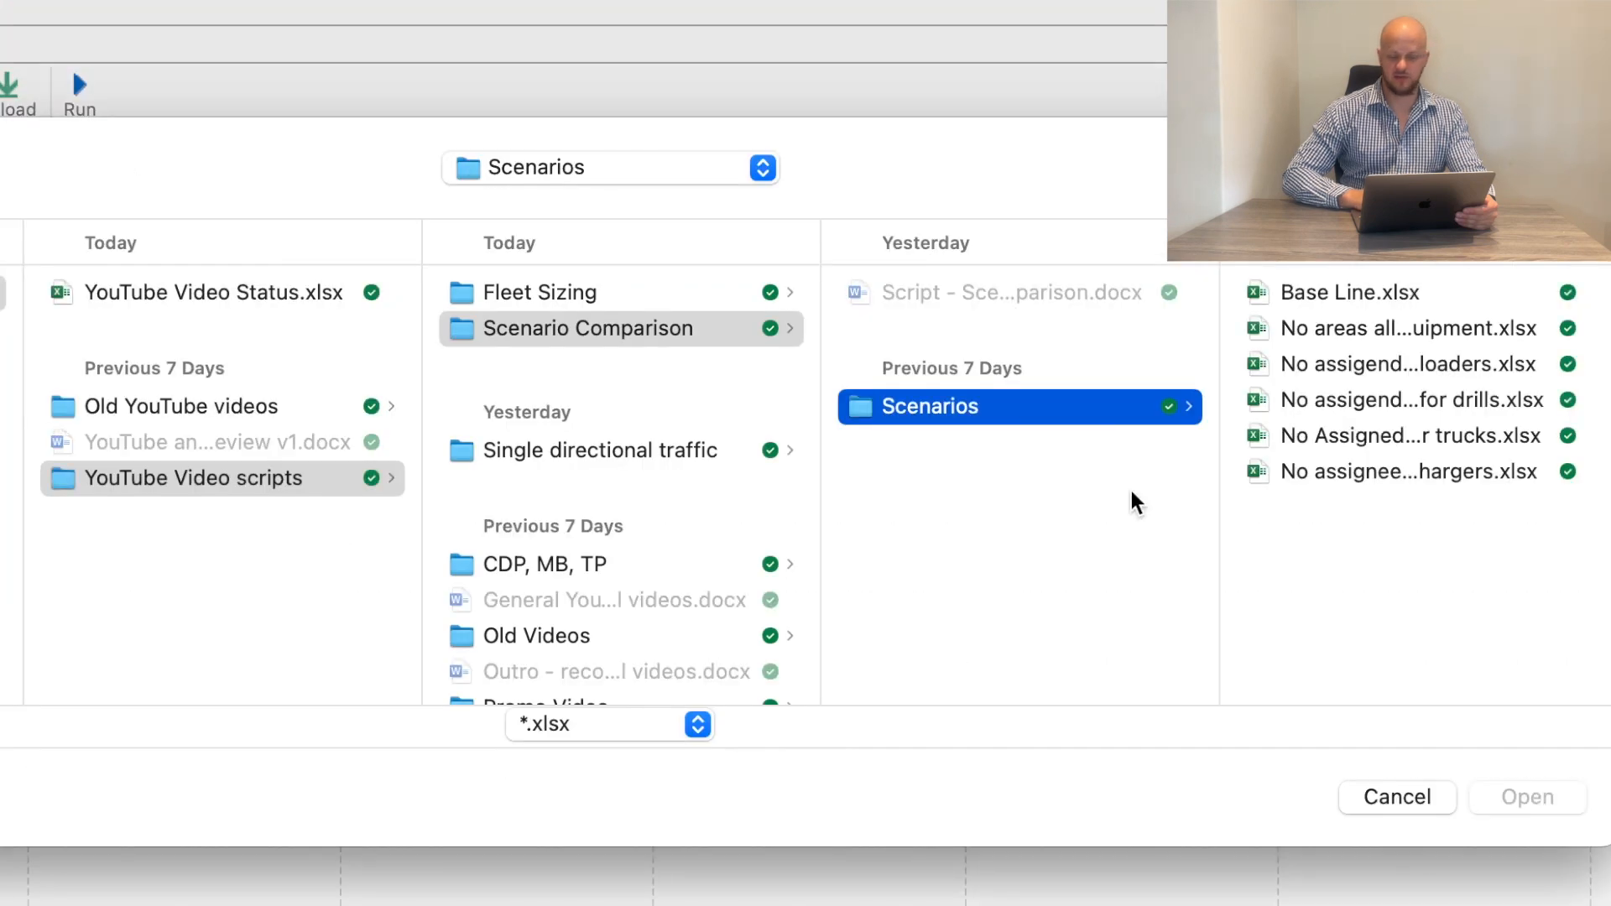
pyautogui.moveTo(1421, 546); pyautogui.dragTo(1396, 309)
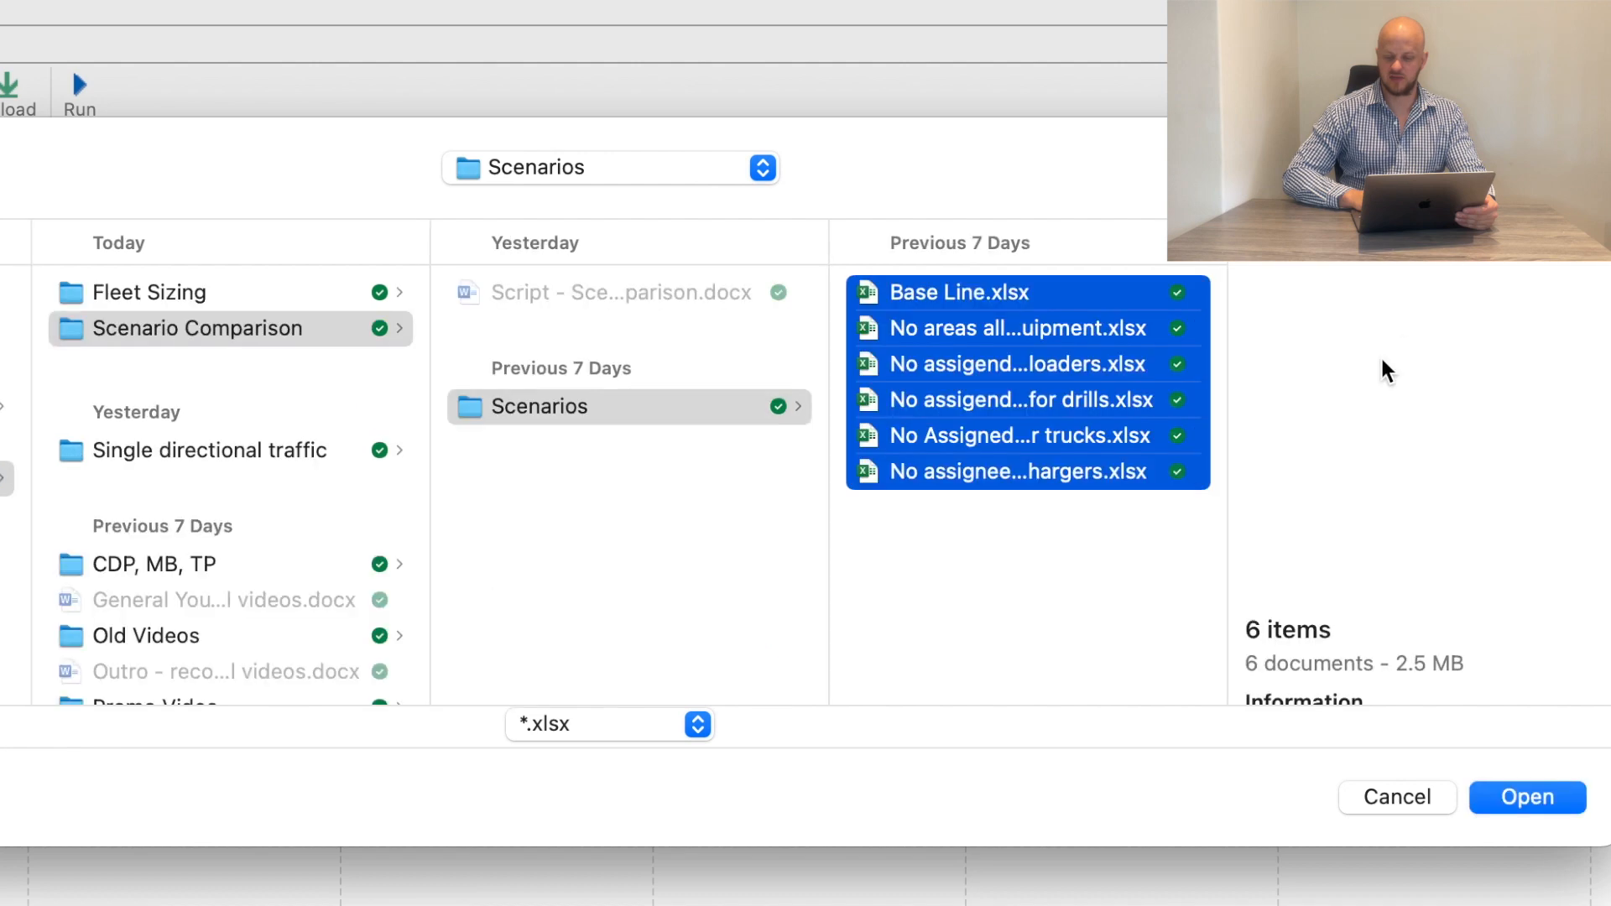
pyautogui.click(1519, 799)
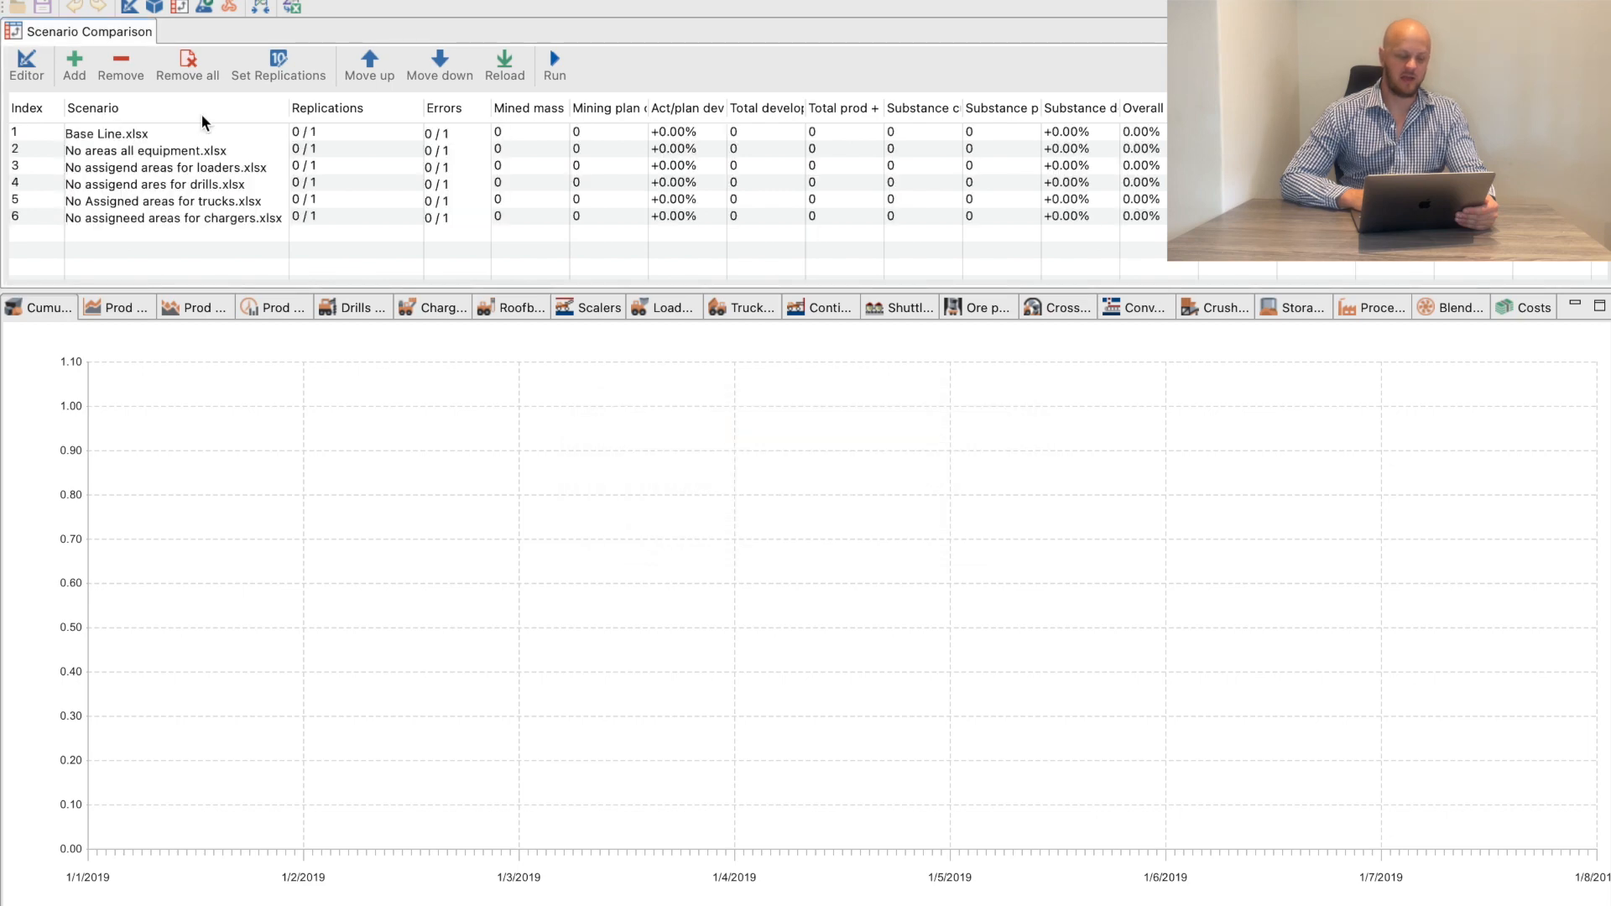
# Set the number of replications to 10 for the compared scenarios
pyautogui.click(281, 65)
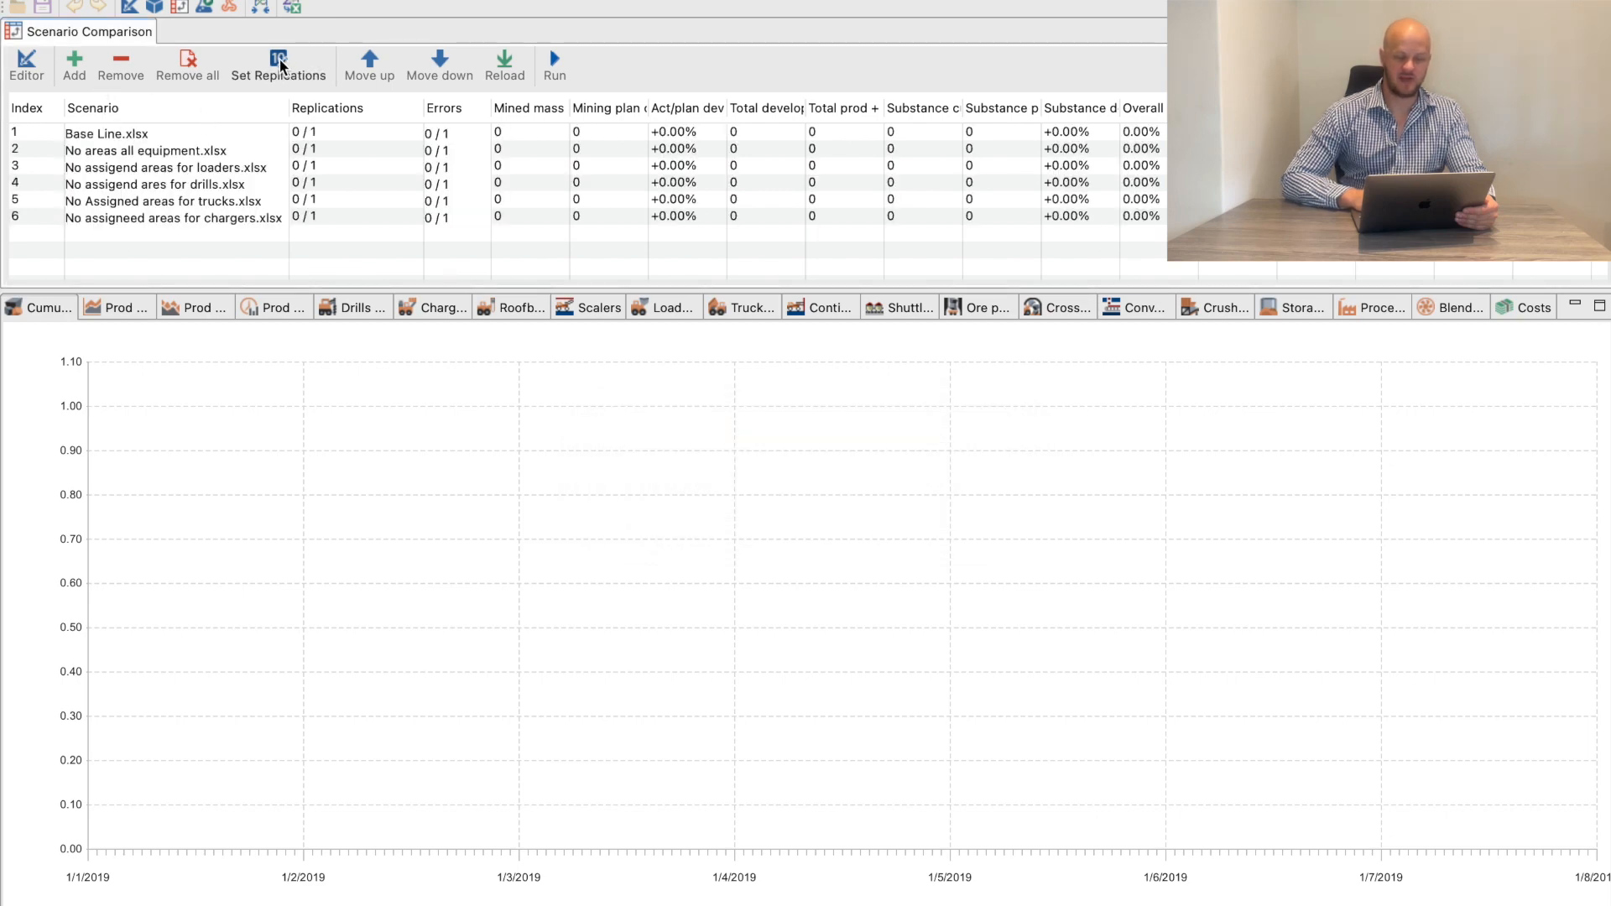
pyautogui.write('0')
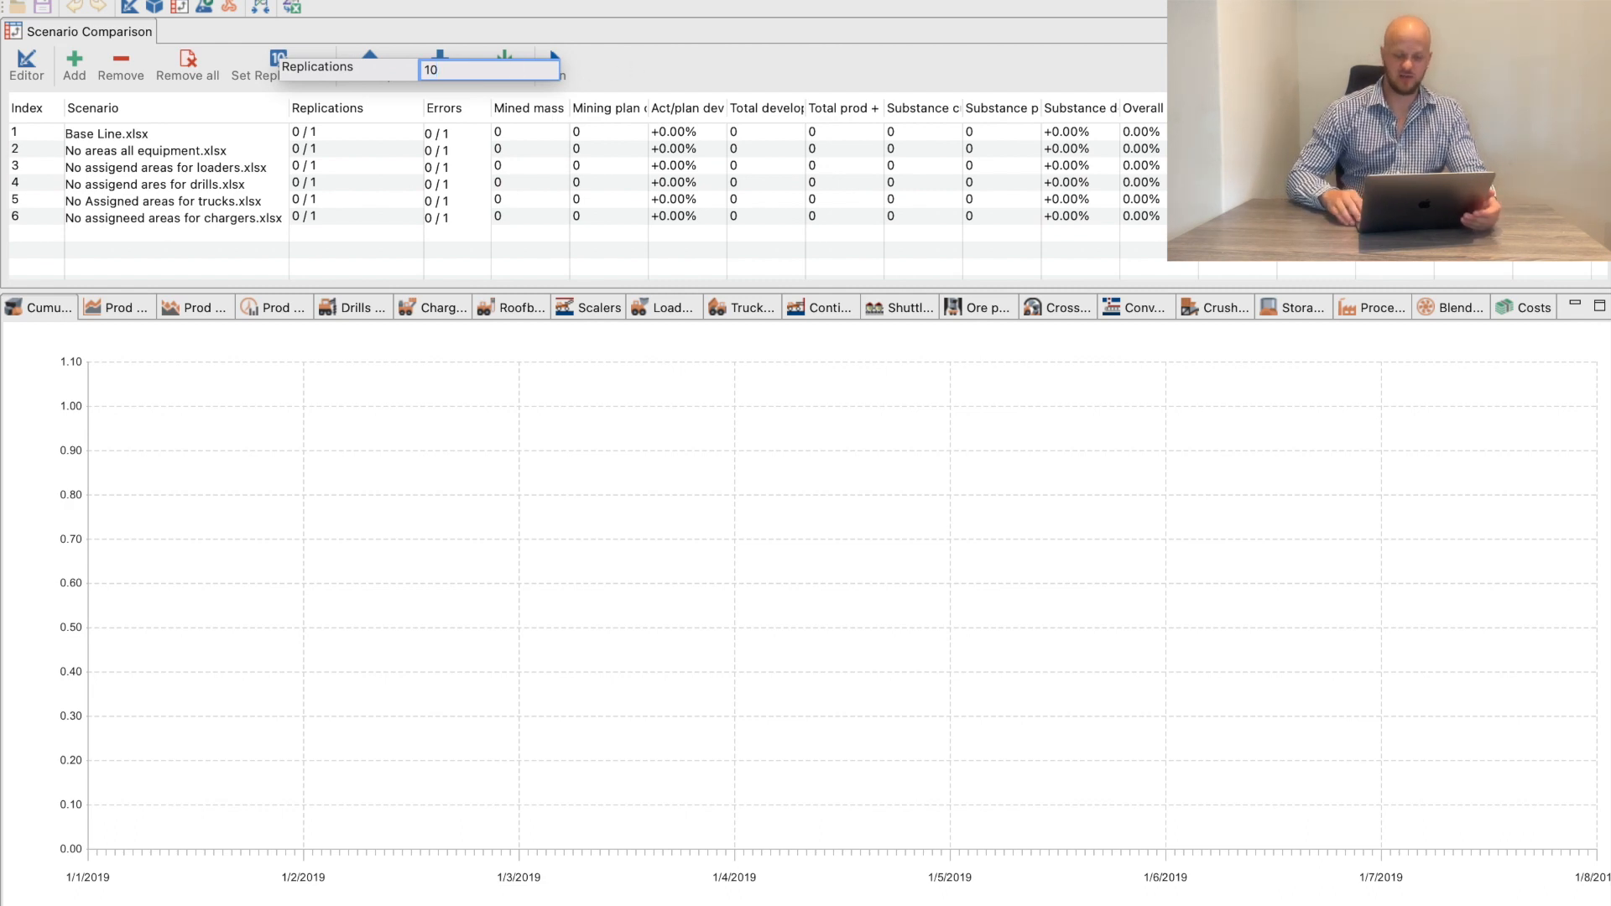
pyautogui.press('Return')
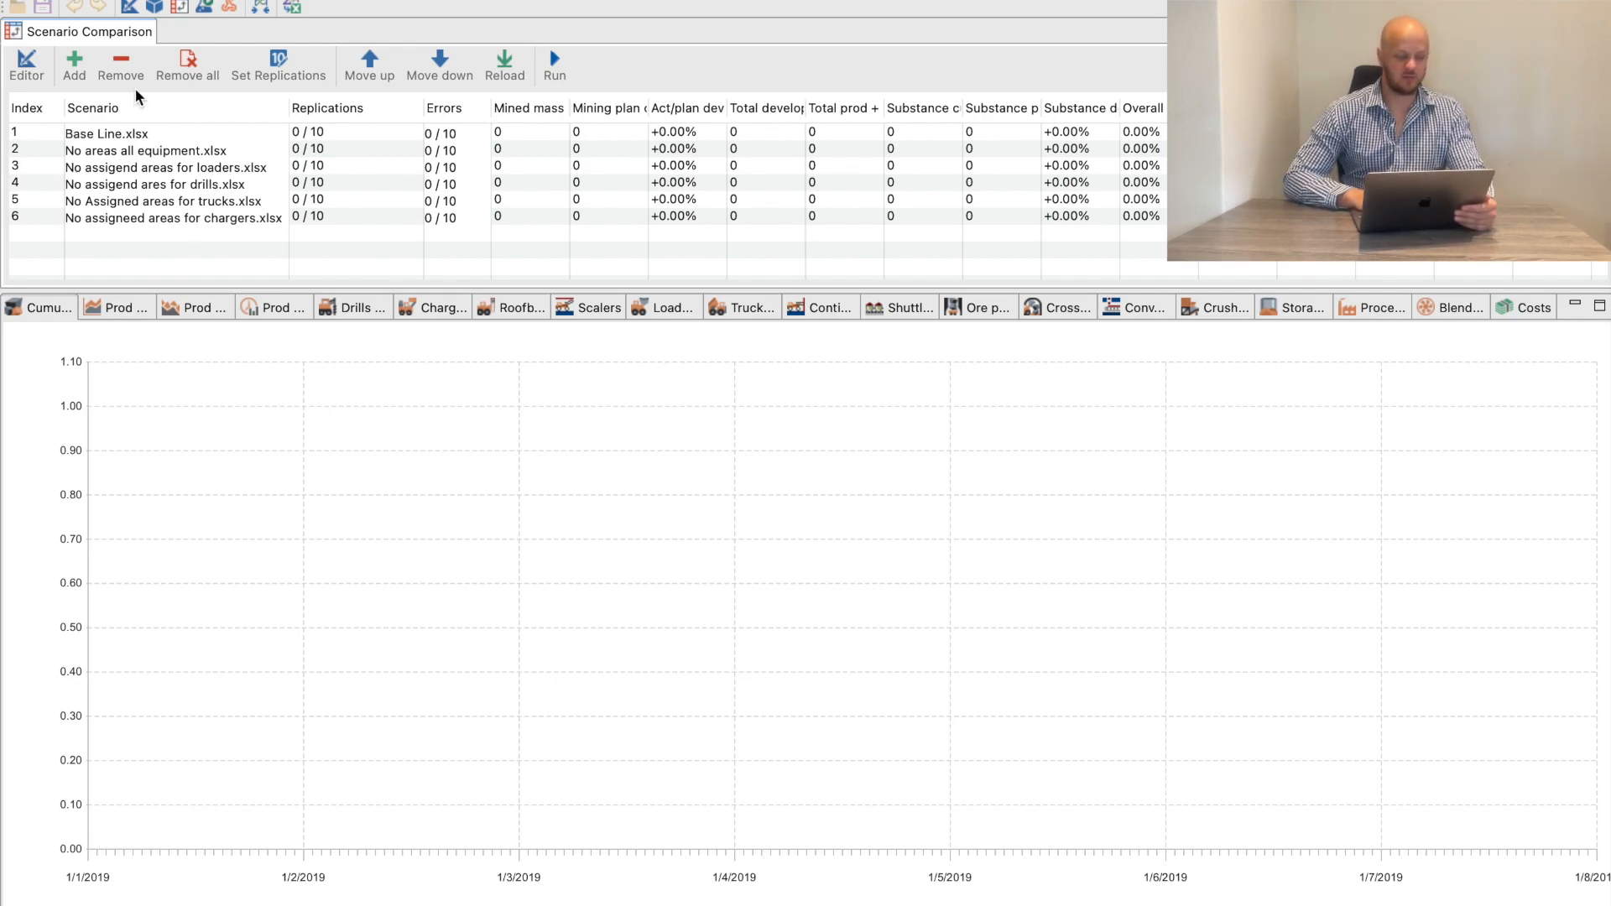
# Run the simulation comparison of all six loaded scenarios
pyautogui.click(158, 174)
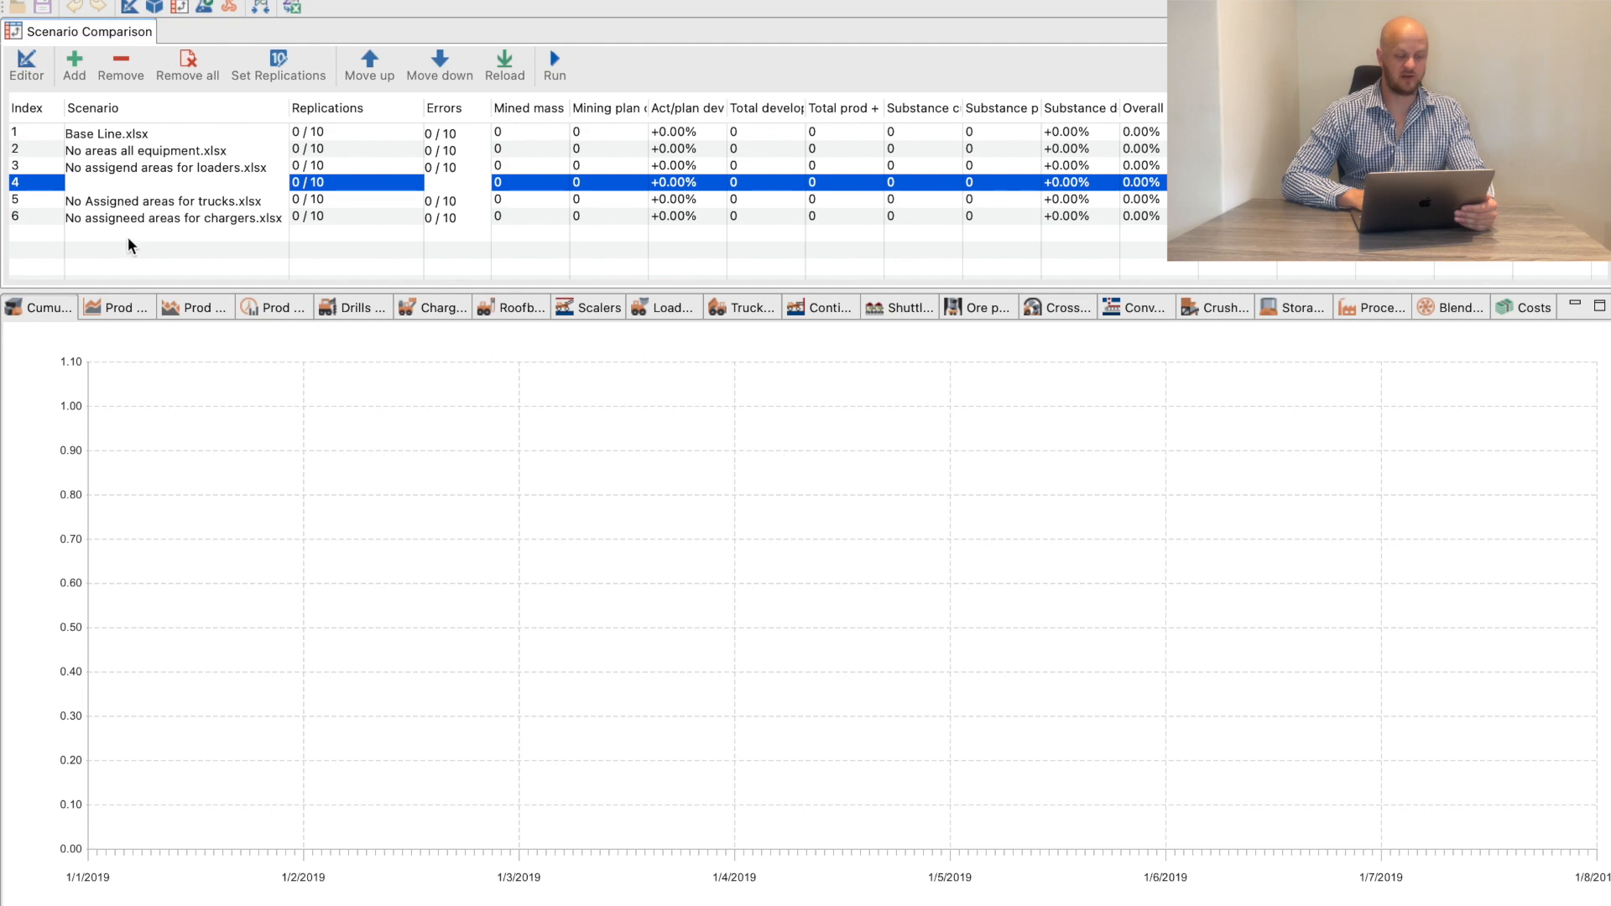
pyautogui.click(128, 199)
pyautogui.click(271, 223)
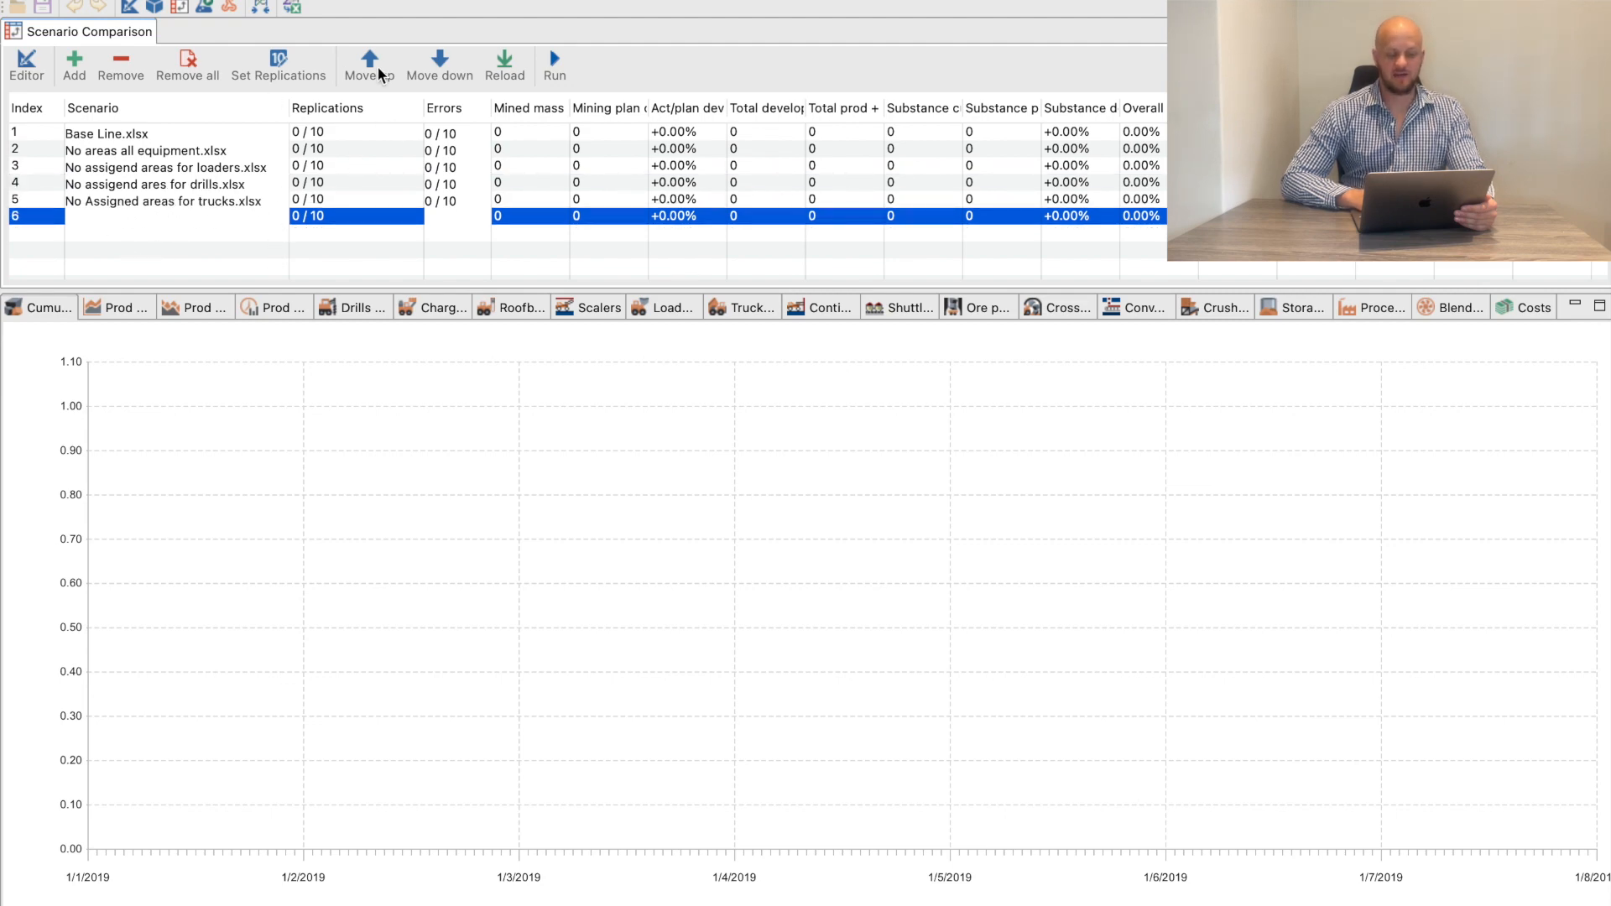
pyautogui.click(553, 65)
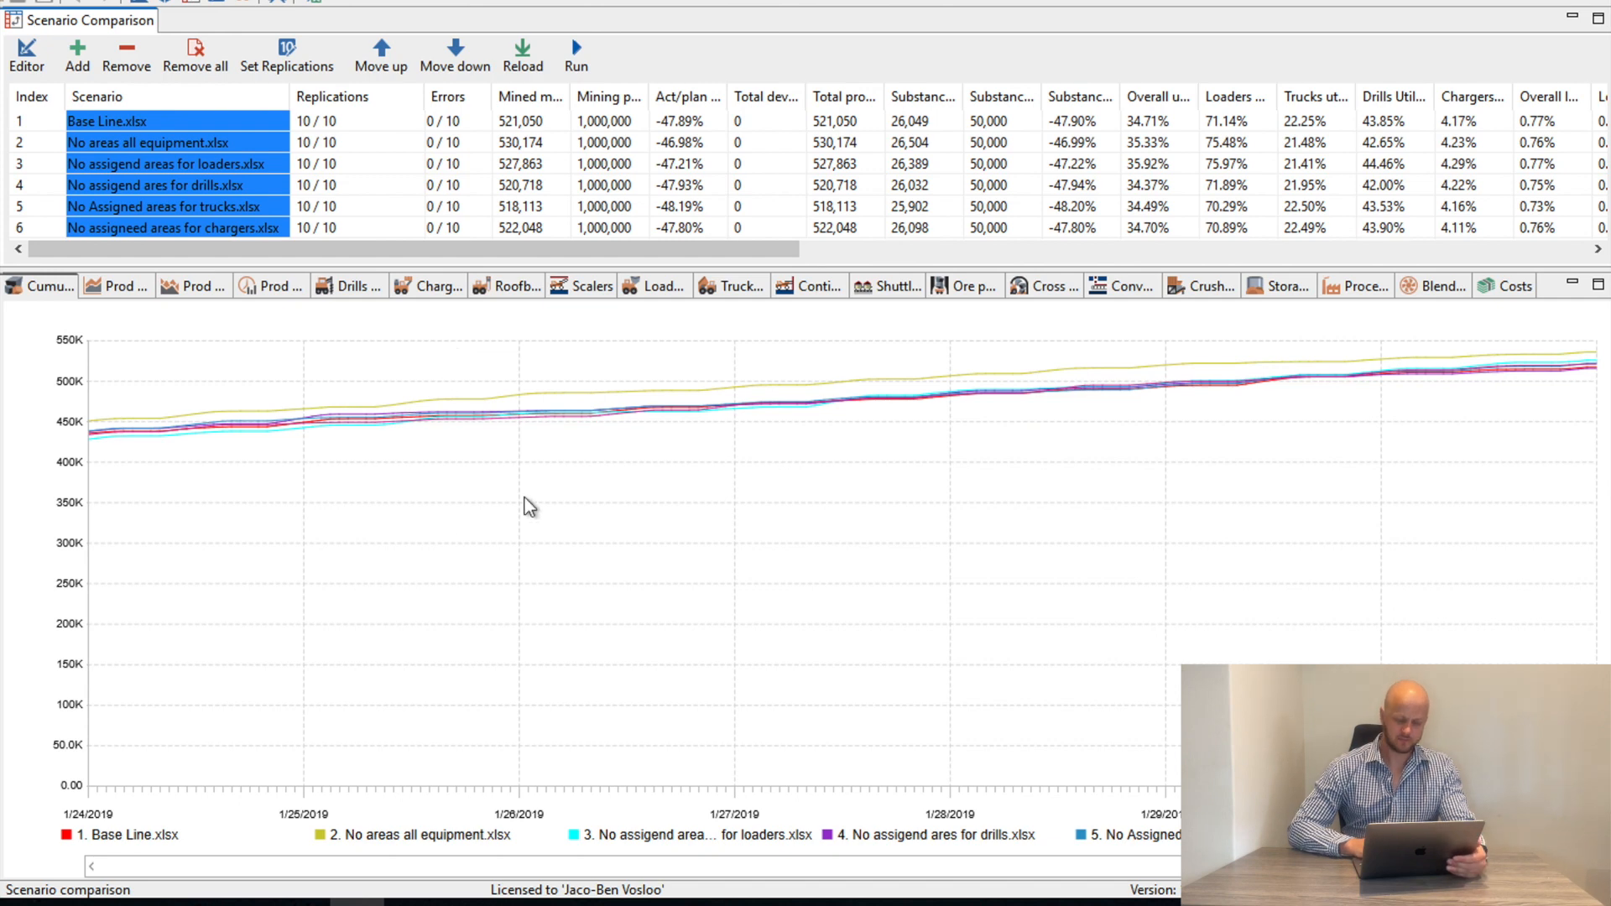
# Enlarge the scenario table area and sort the scenarios by mined mass from highest to lowest
pyautogui.scroll(-3, 529, 506)
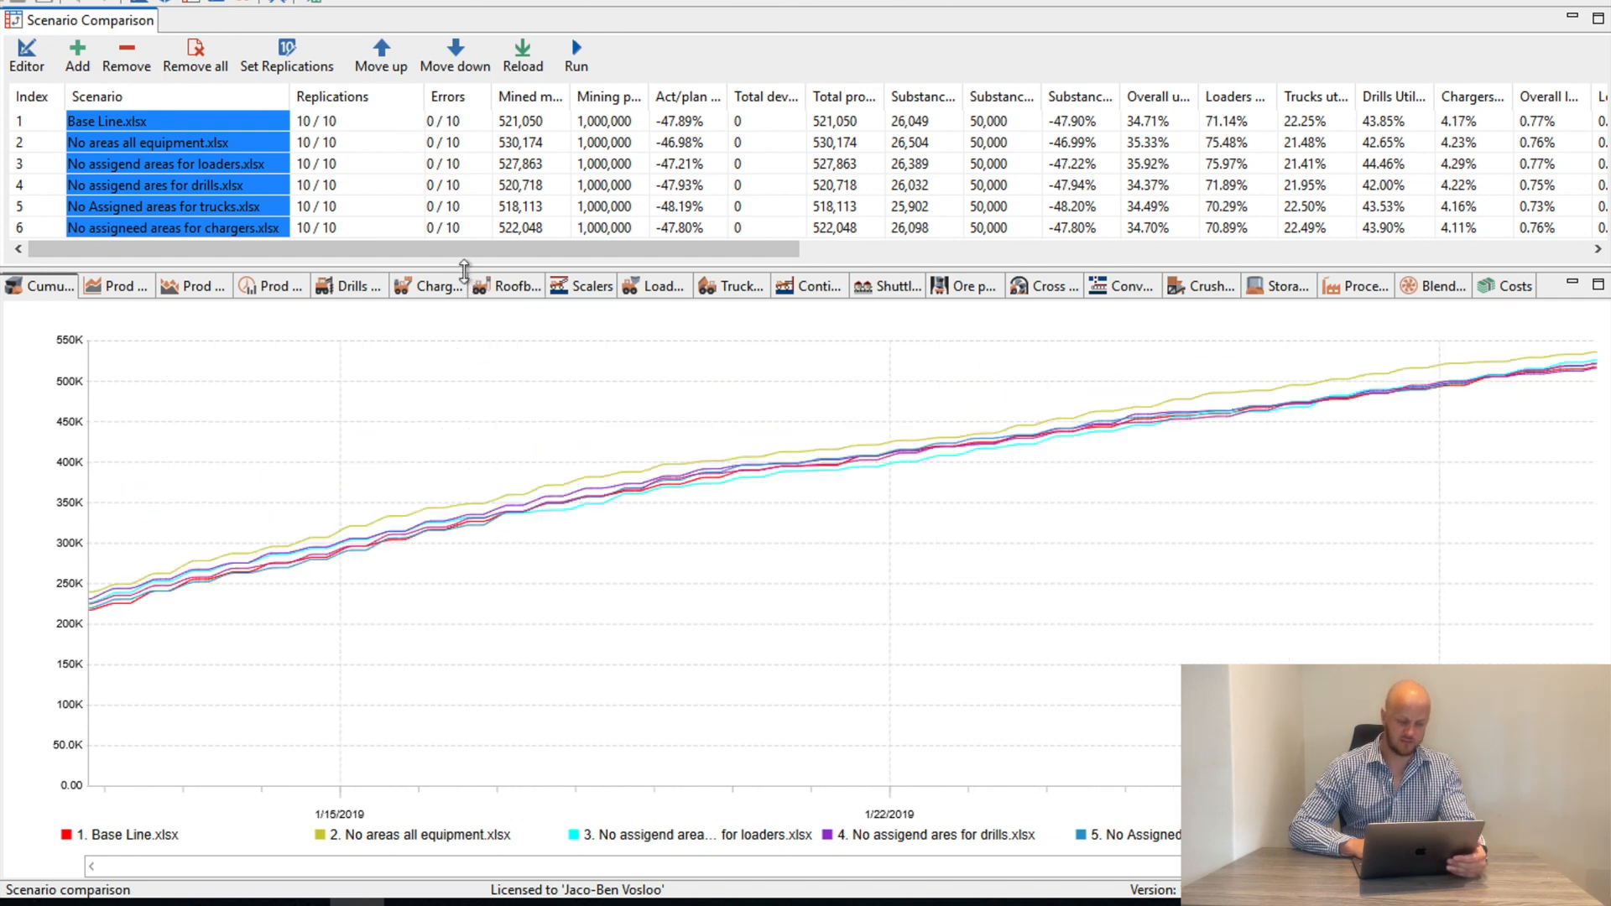
pyautogui.moveTo(464, 295); pyautogui.dragTo(464, 387)
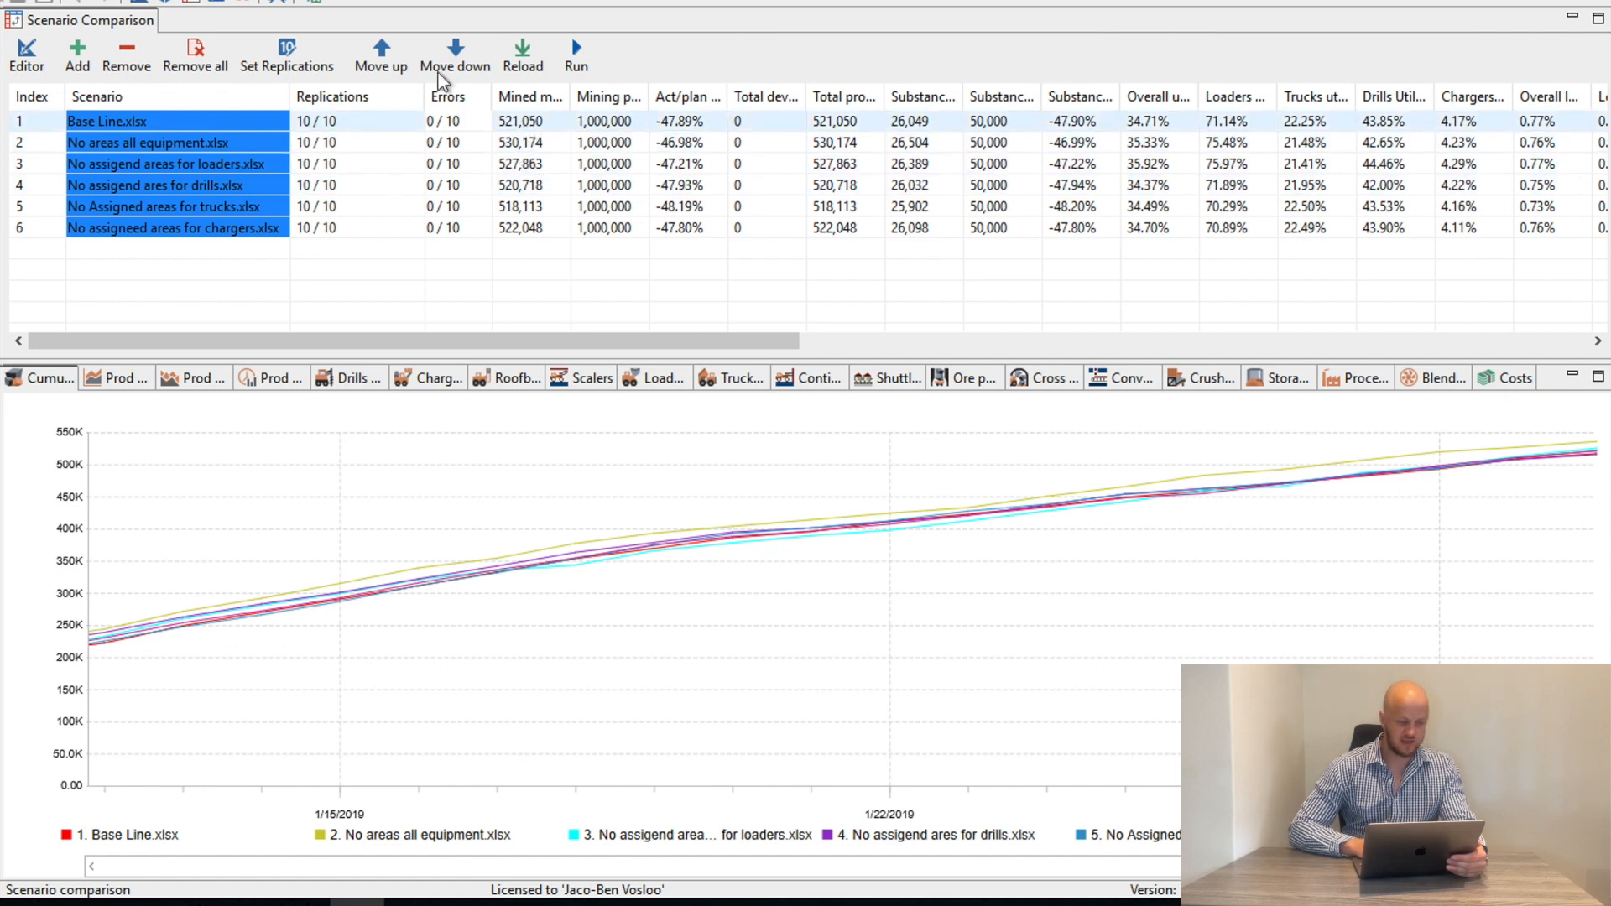
pyautogui.click(542, 102)
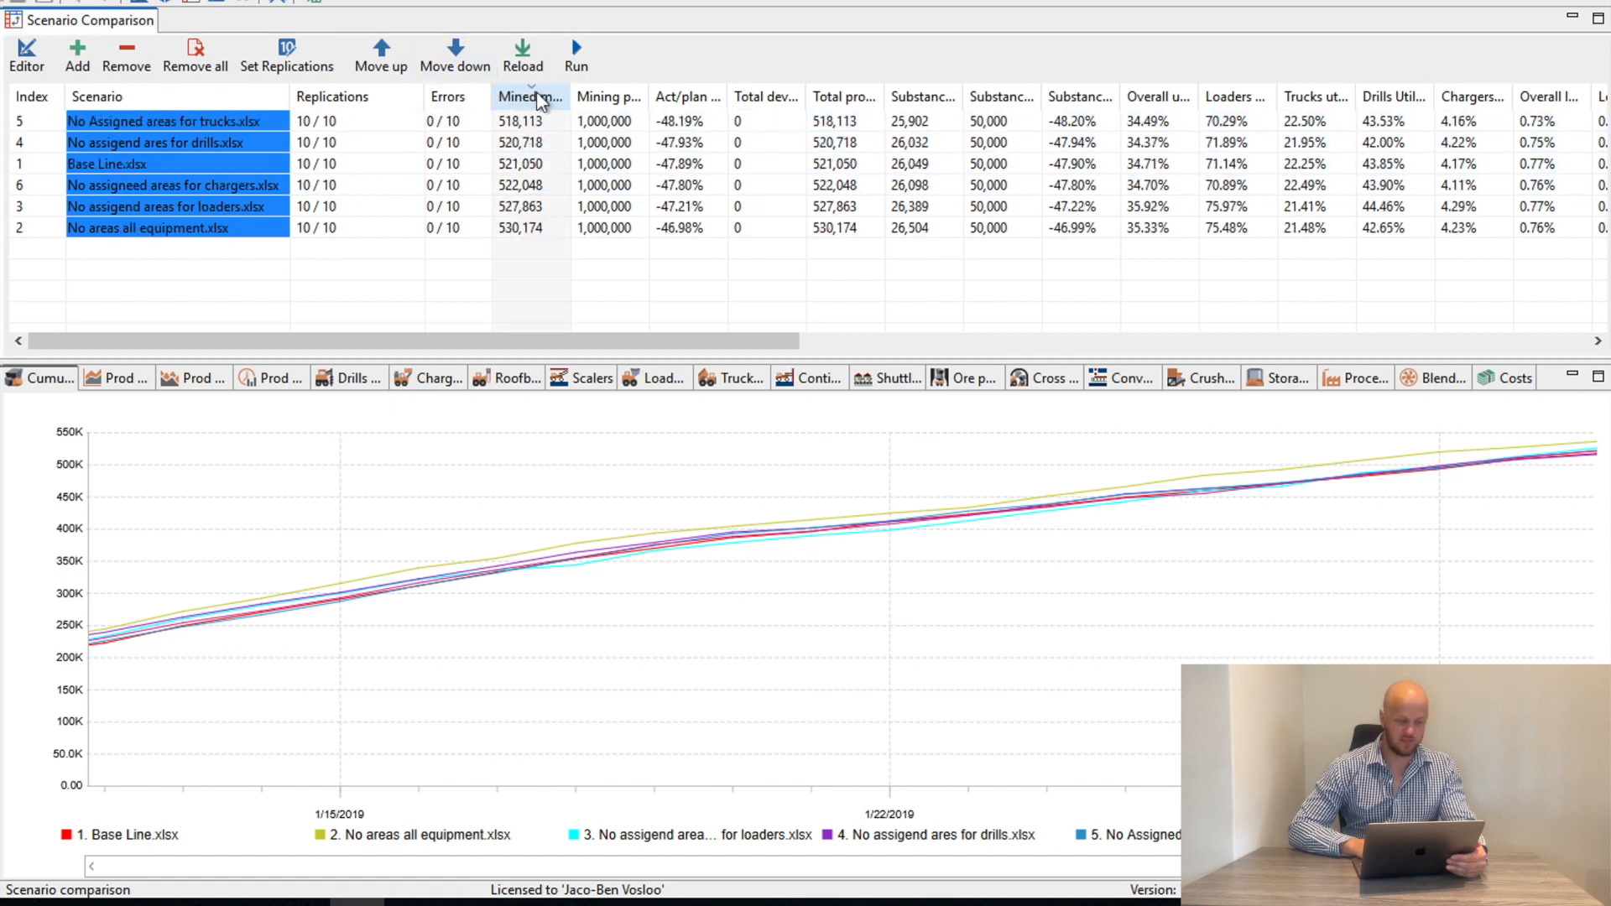
pyautogui.click(532, 96)
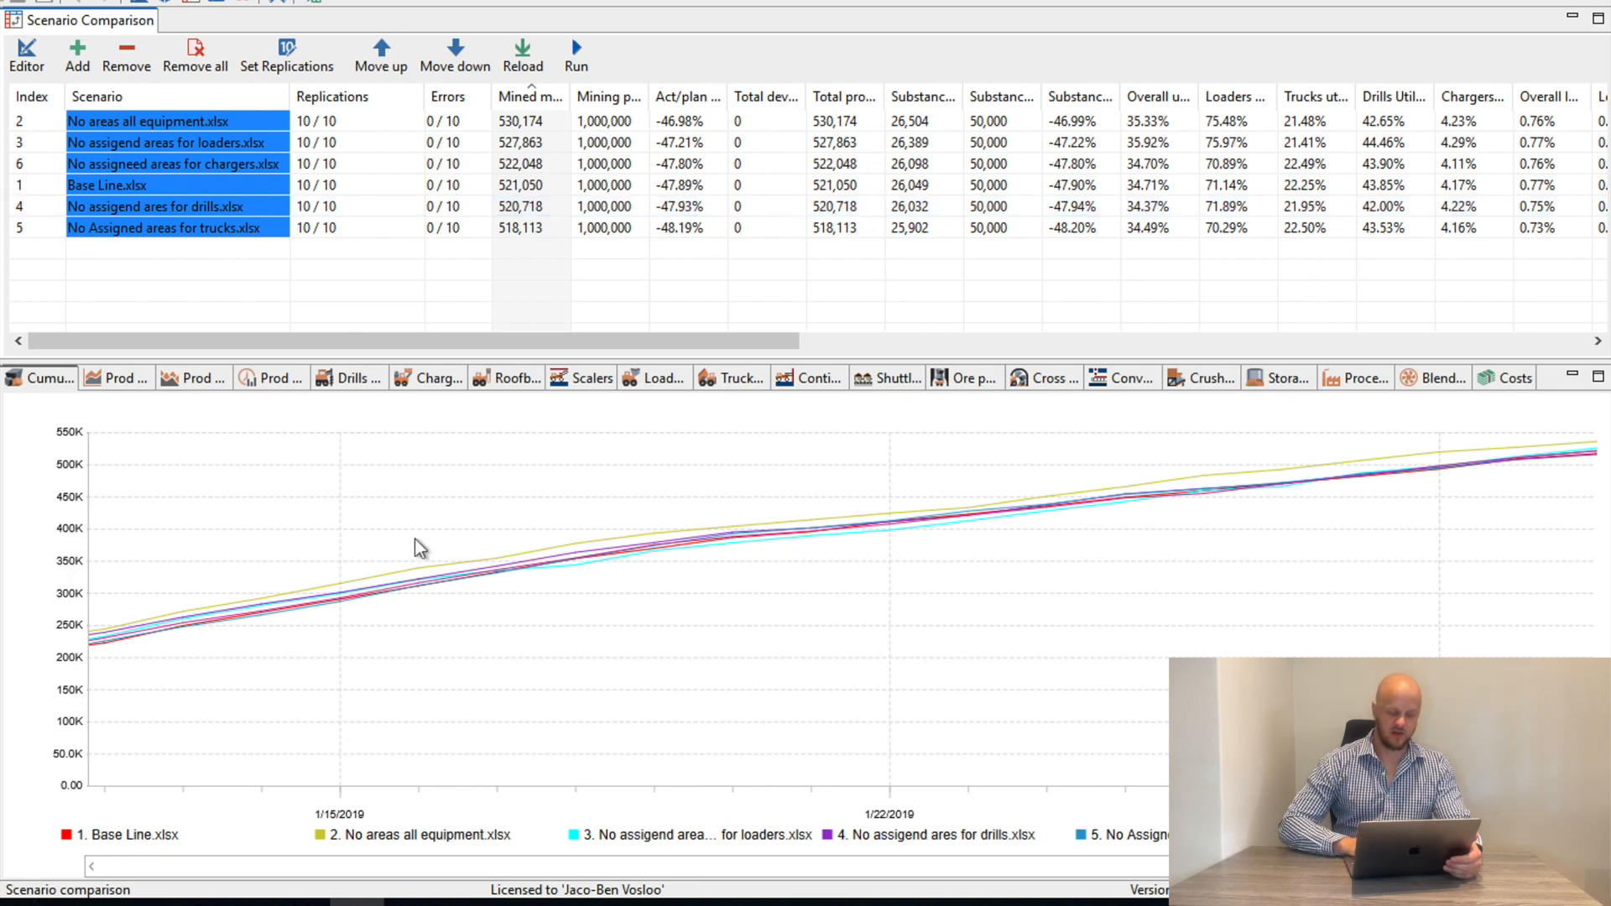
# Show a longer period on the cumulative production chart and copy the chart to the clipboard
pyautogui.scroll(-2, 419, 548)
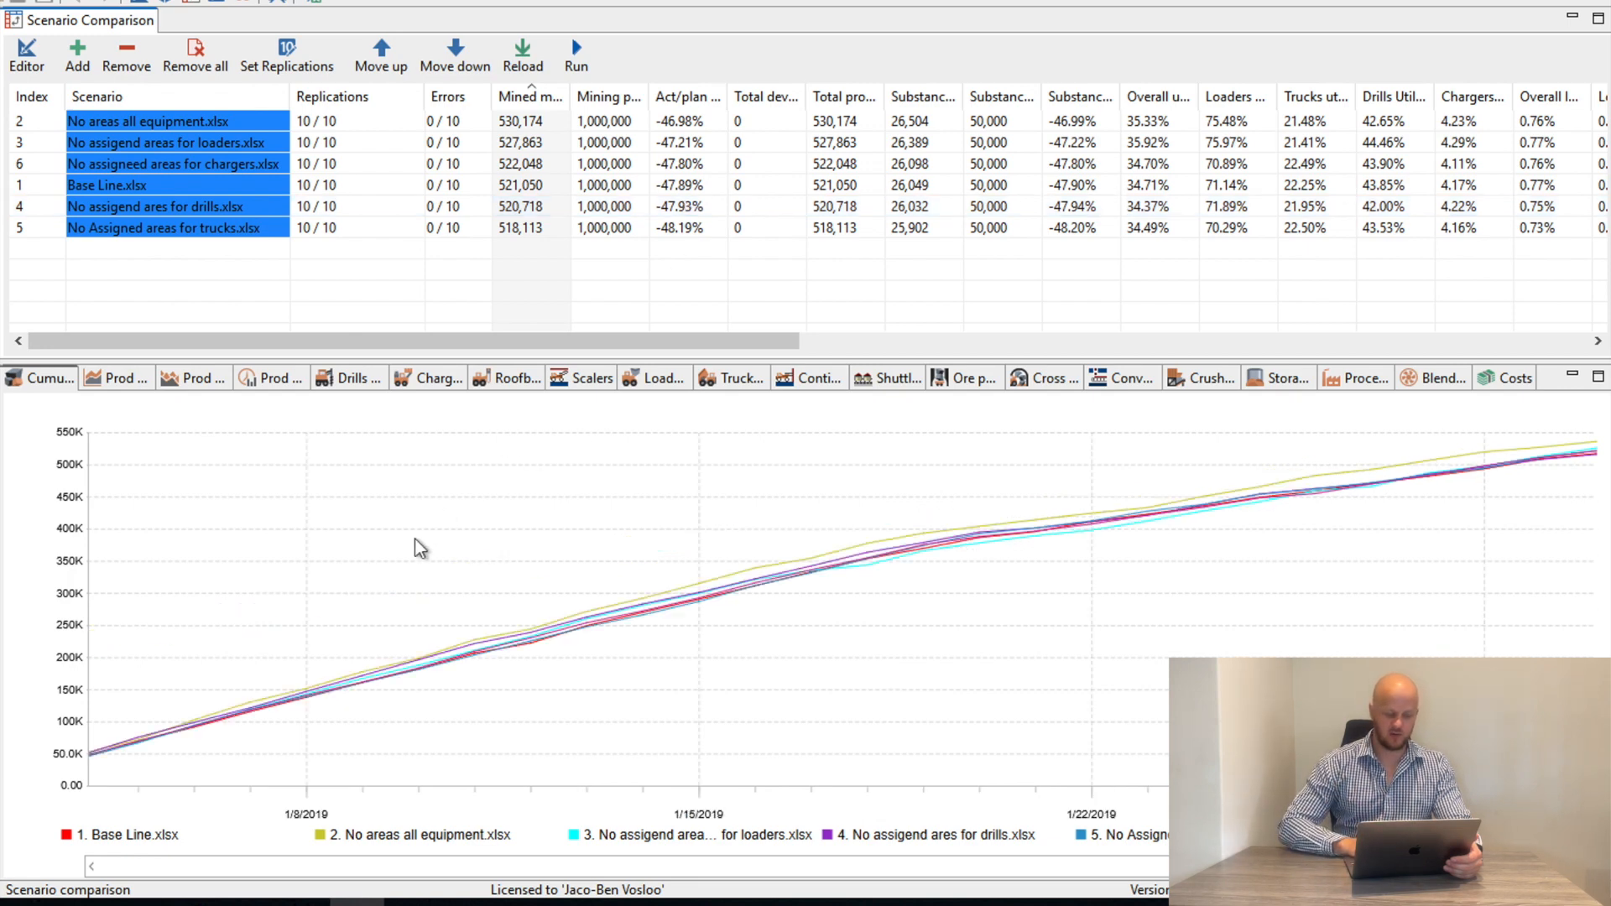
pyautogui.rightClick(419, 548)
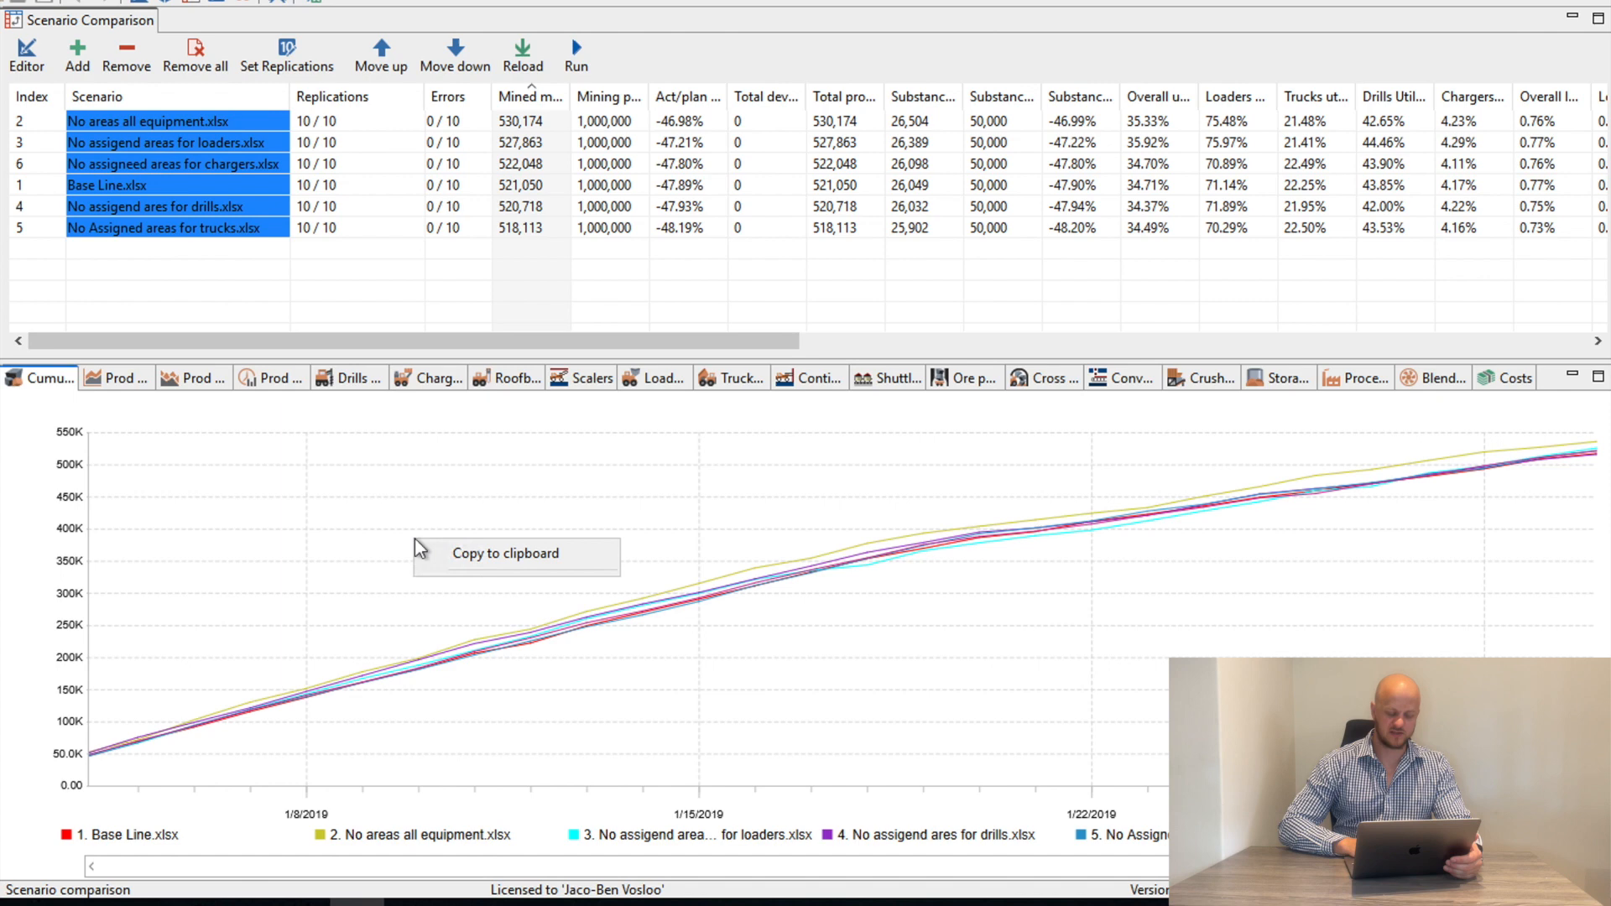
pyautogui.click(515, 554)
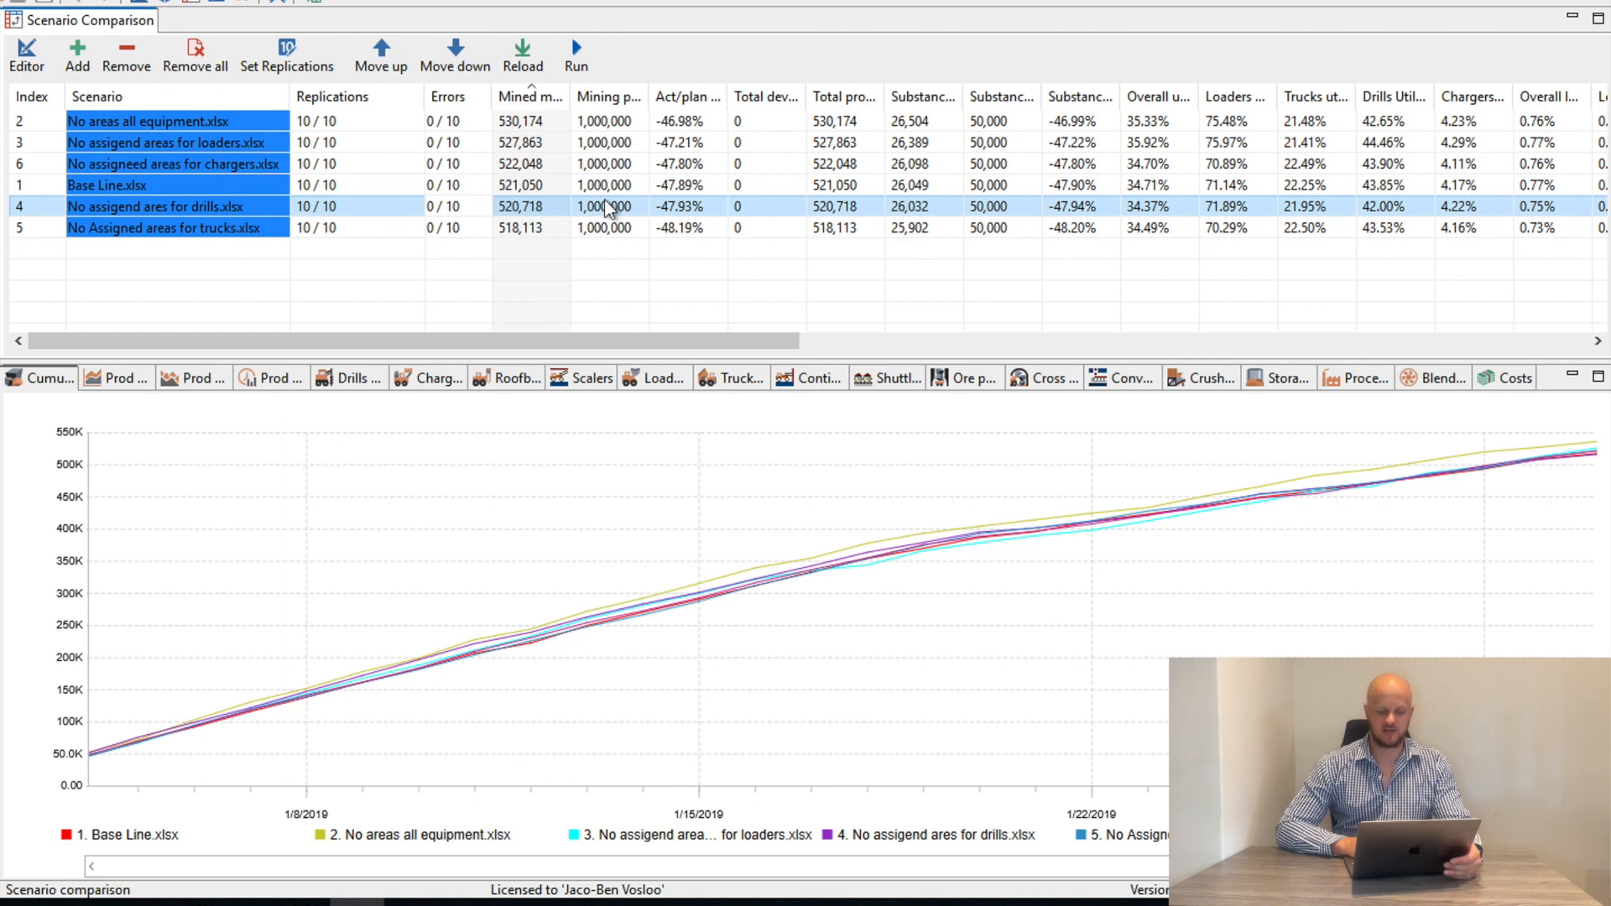
# View the scenario comparison table in Excel and return to the scenario comparison
pyautogui.rightClick(609, 209)
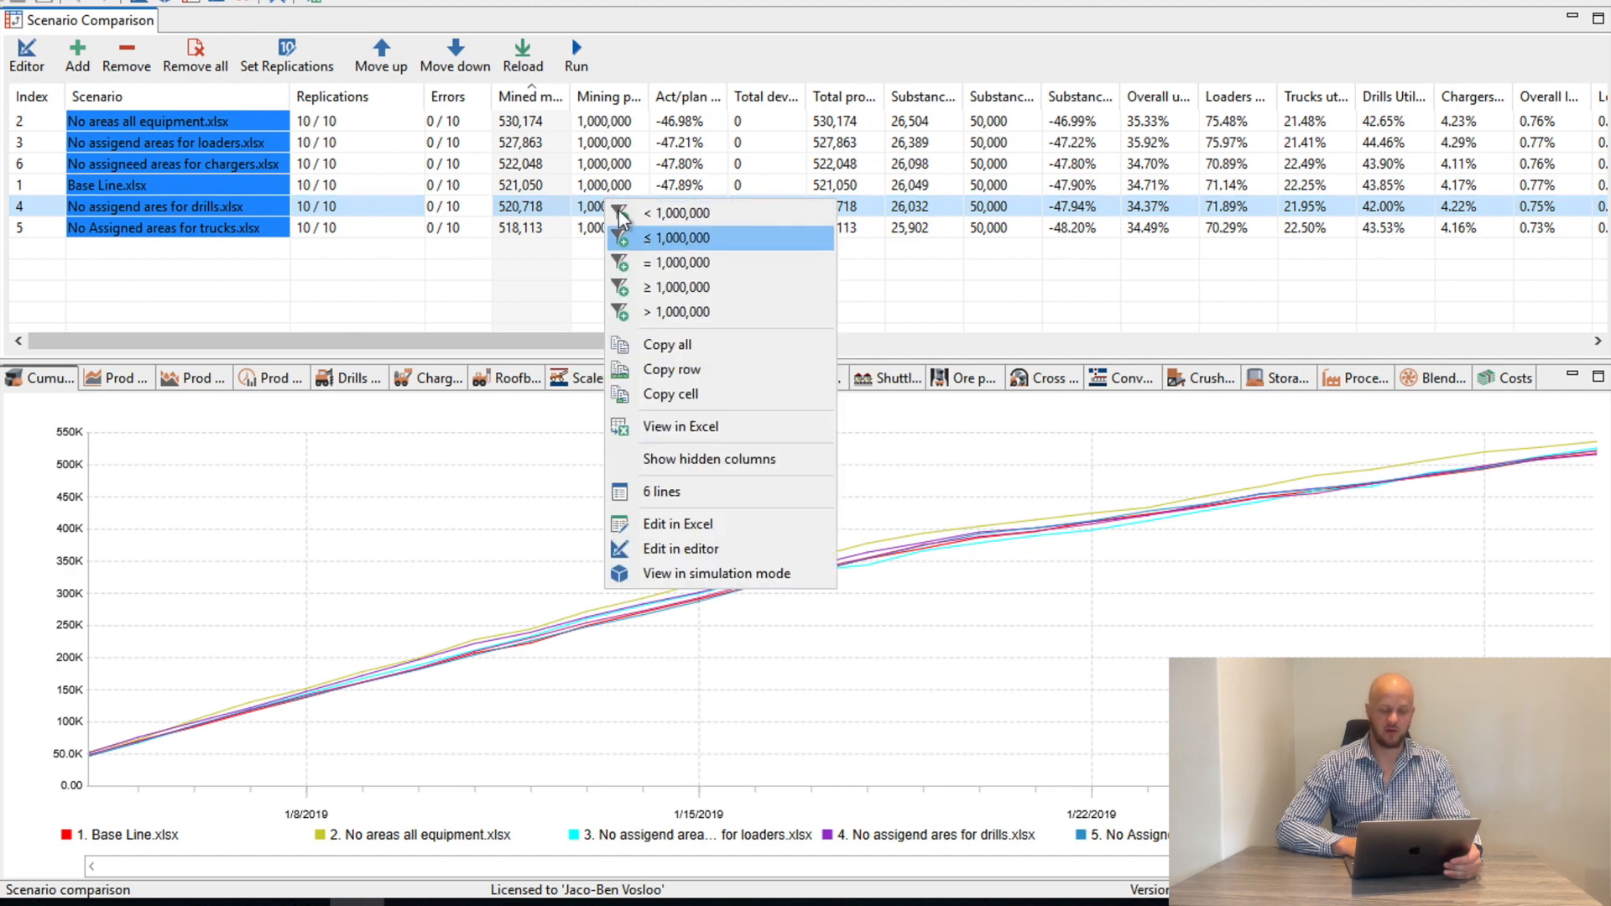
pyautogui.click(687, 430)
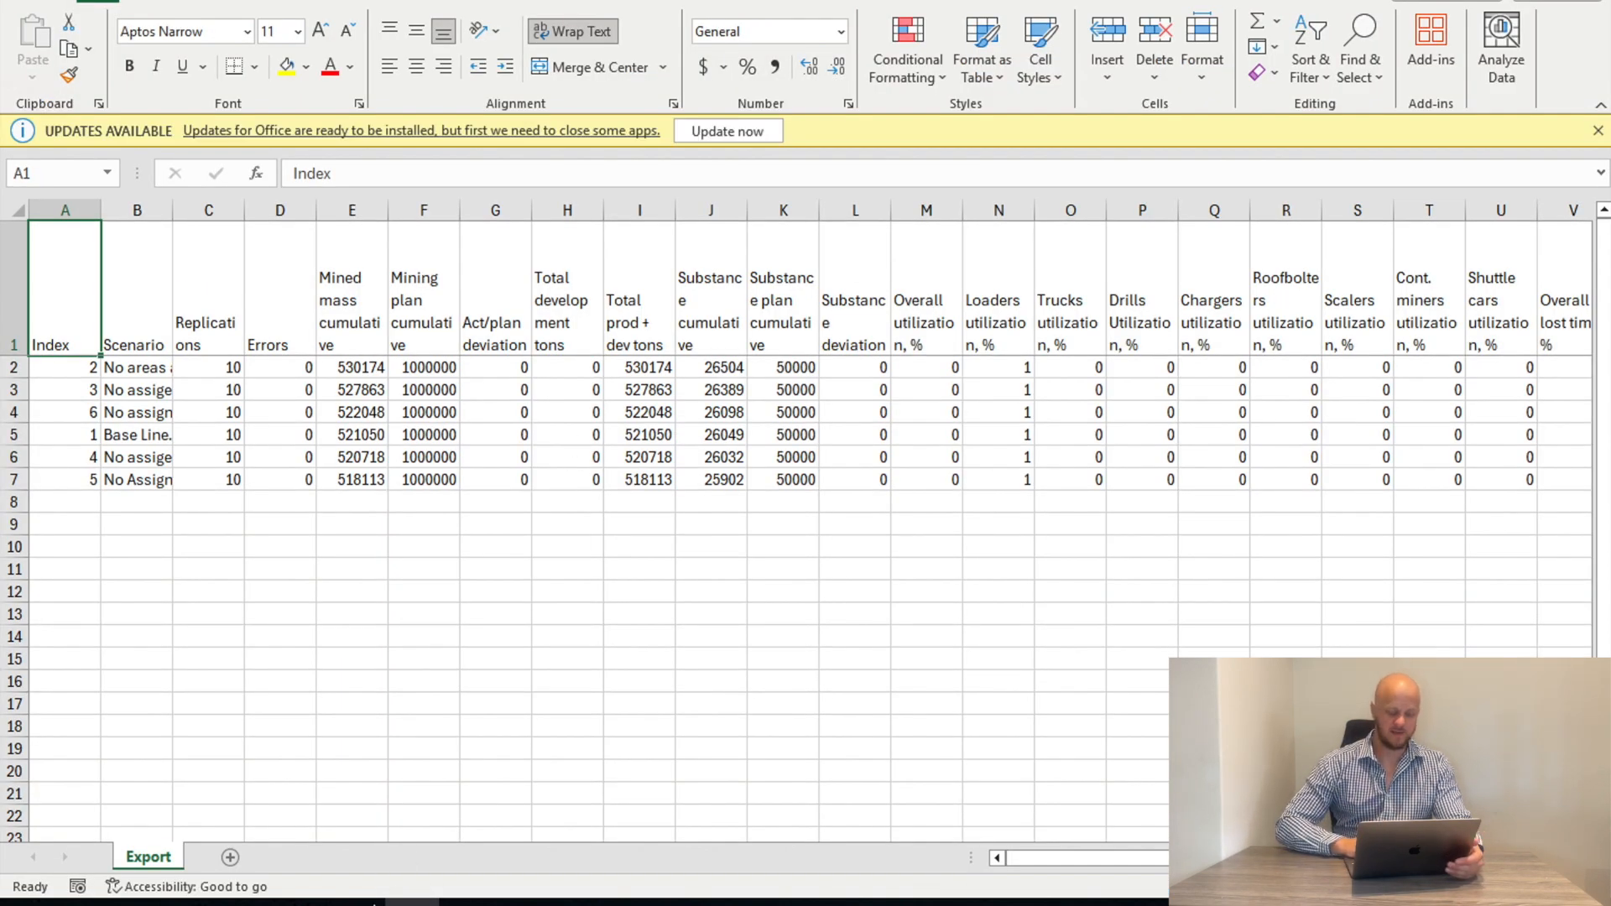
pyautogui.click(357, 903)
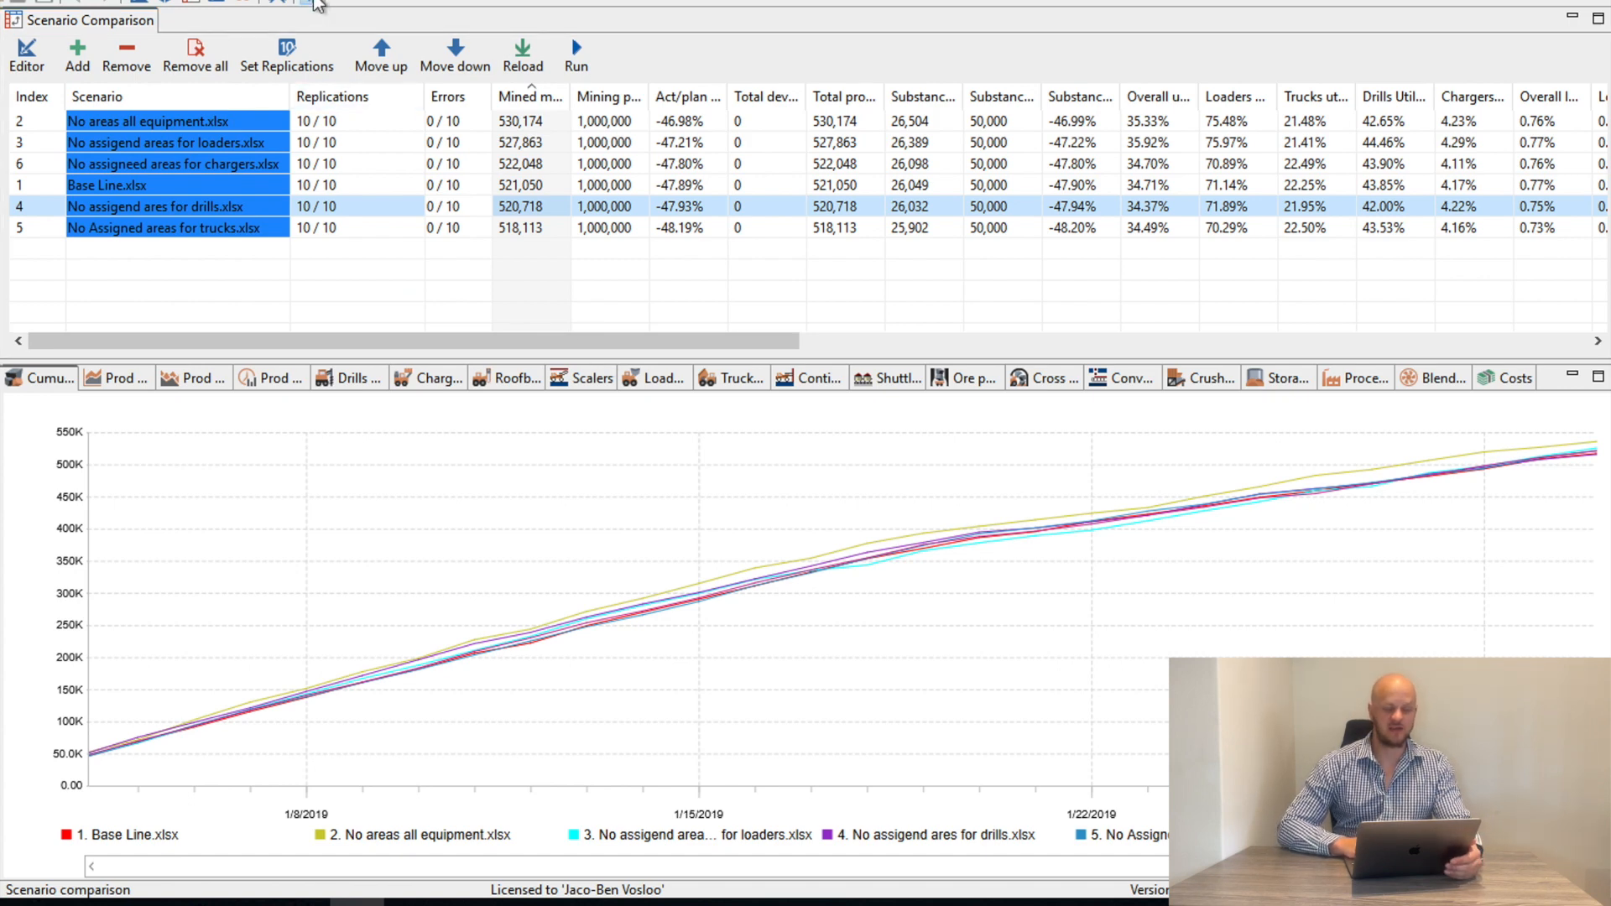
# Export the comparison results to an Excel file named Results in the Underground folder and open the exported file
pyautogui.click(317, 4)
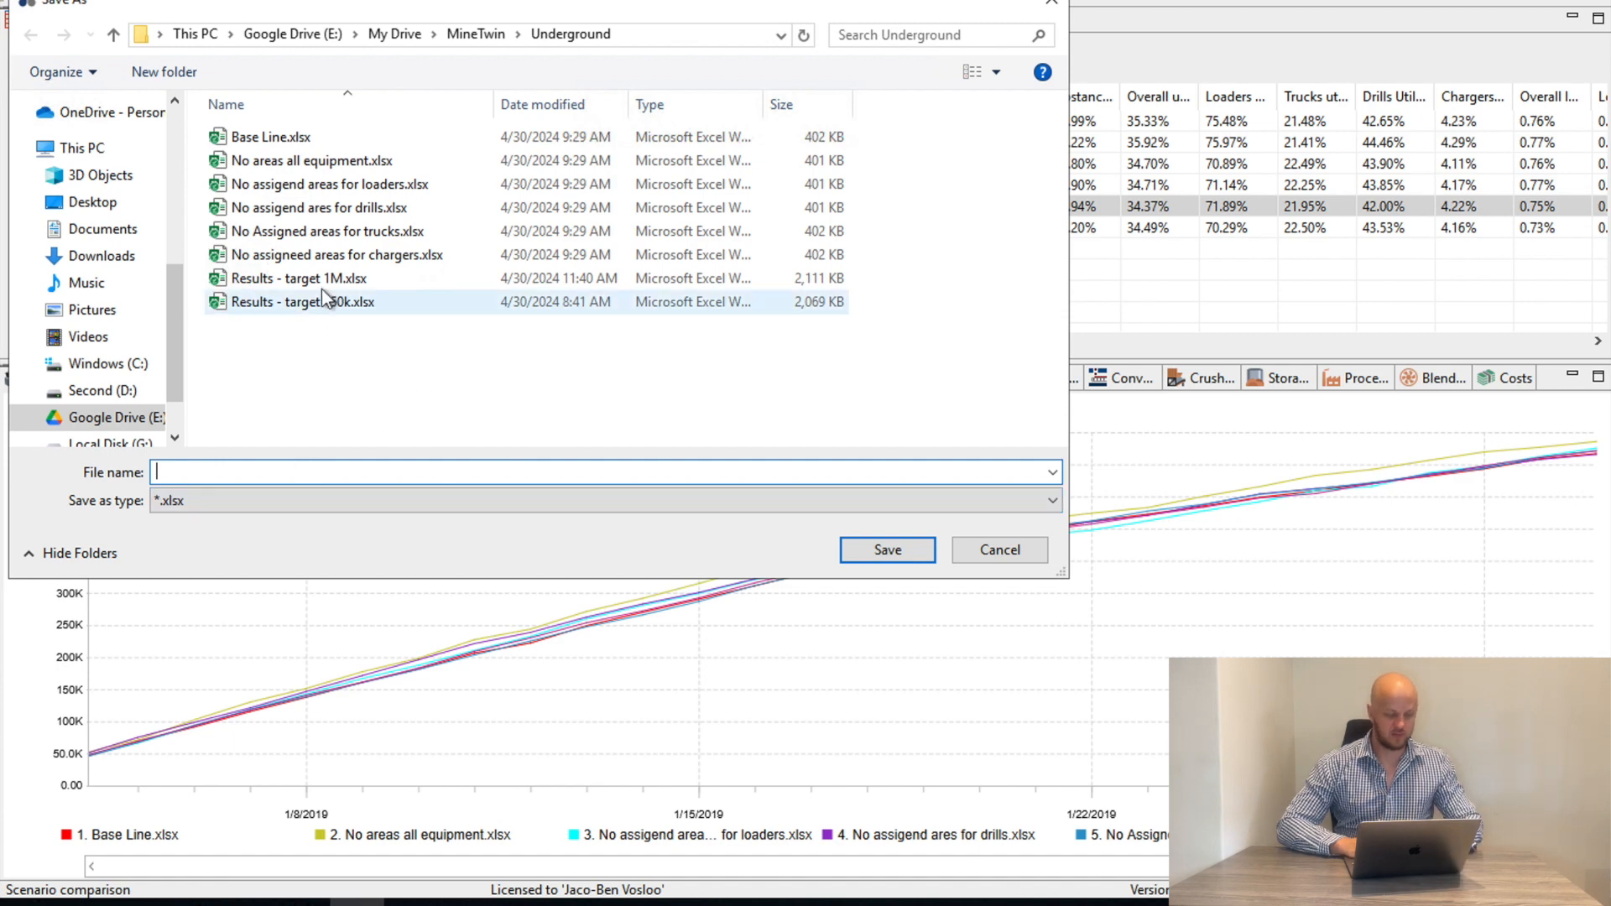
pyautogui.write('Results')
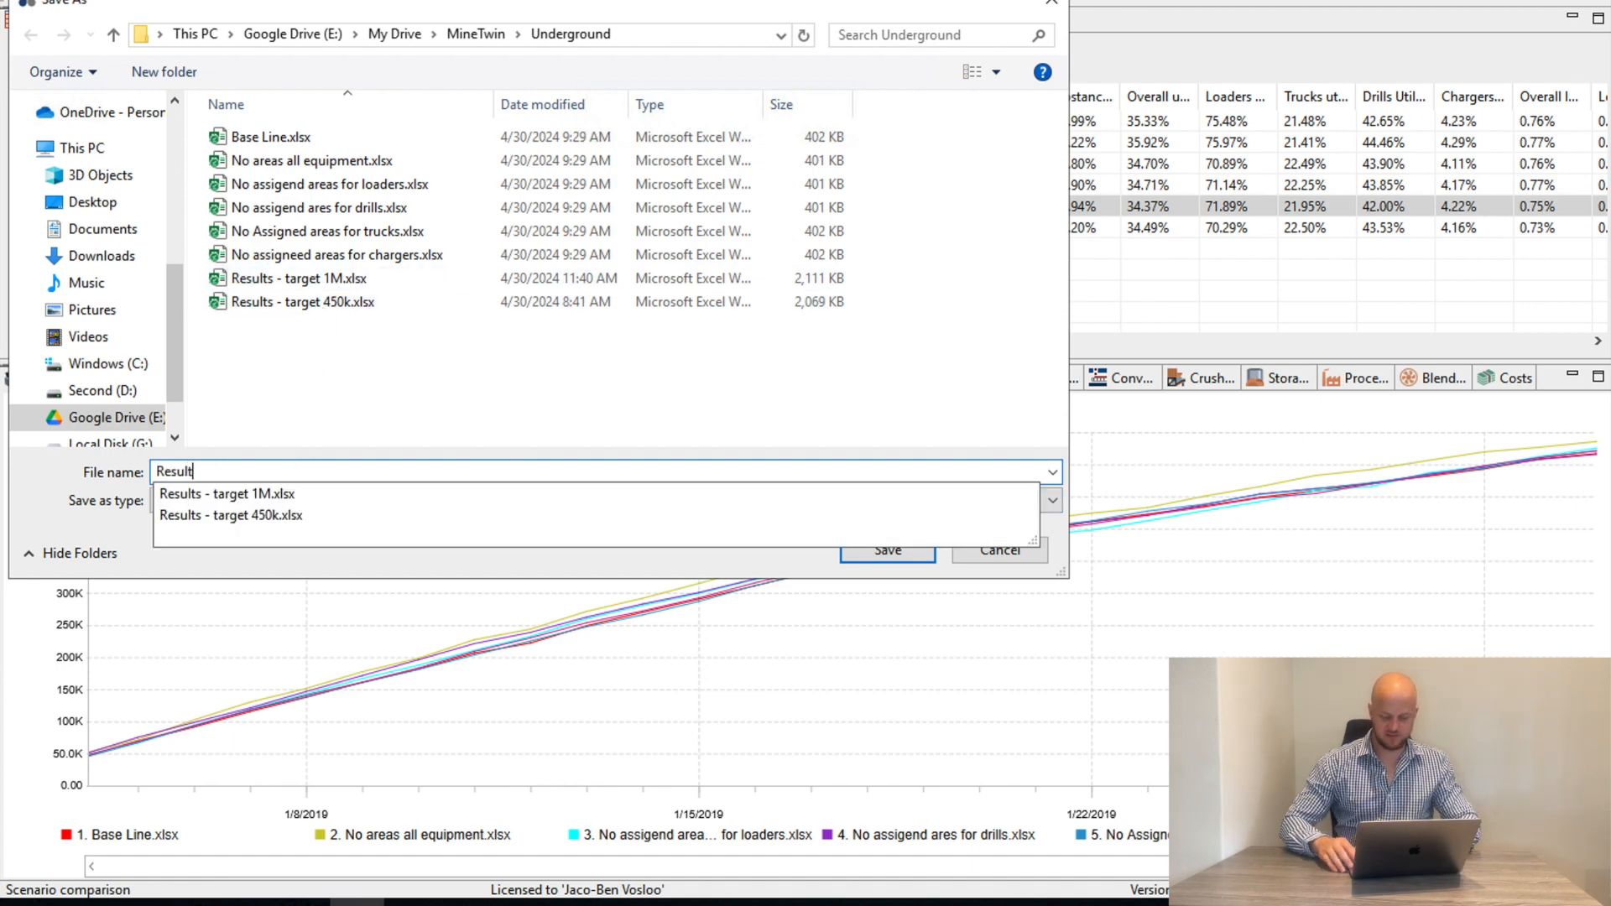
pyautogui.press('Return')
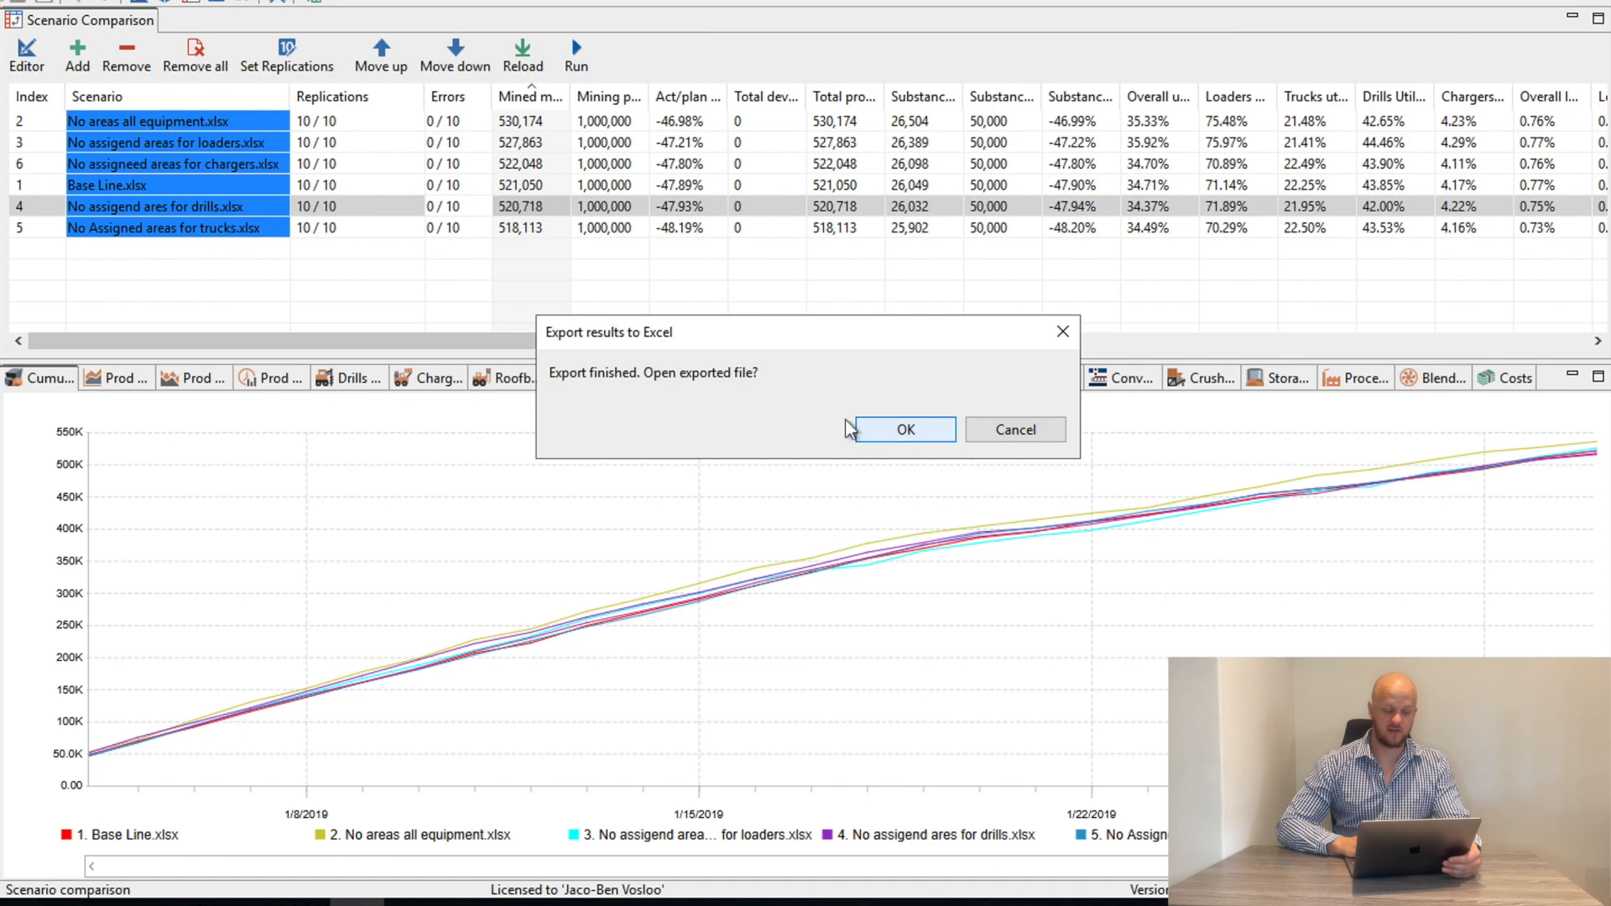
pyautogui.click(915, 436)
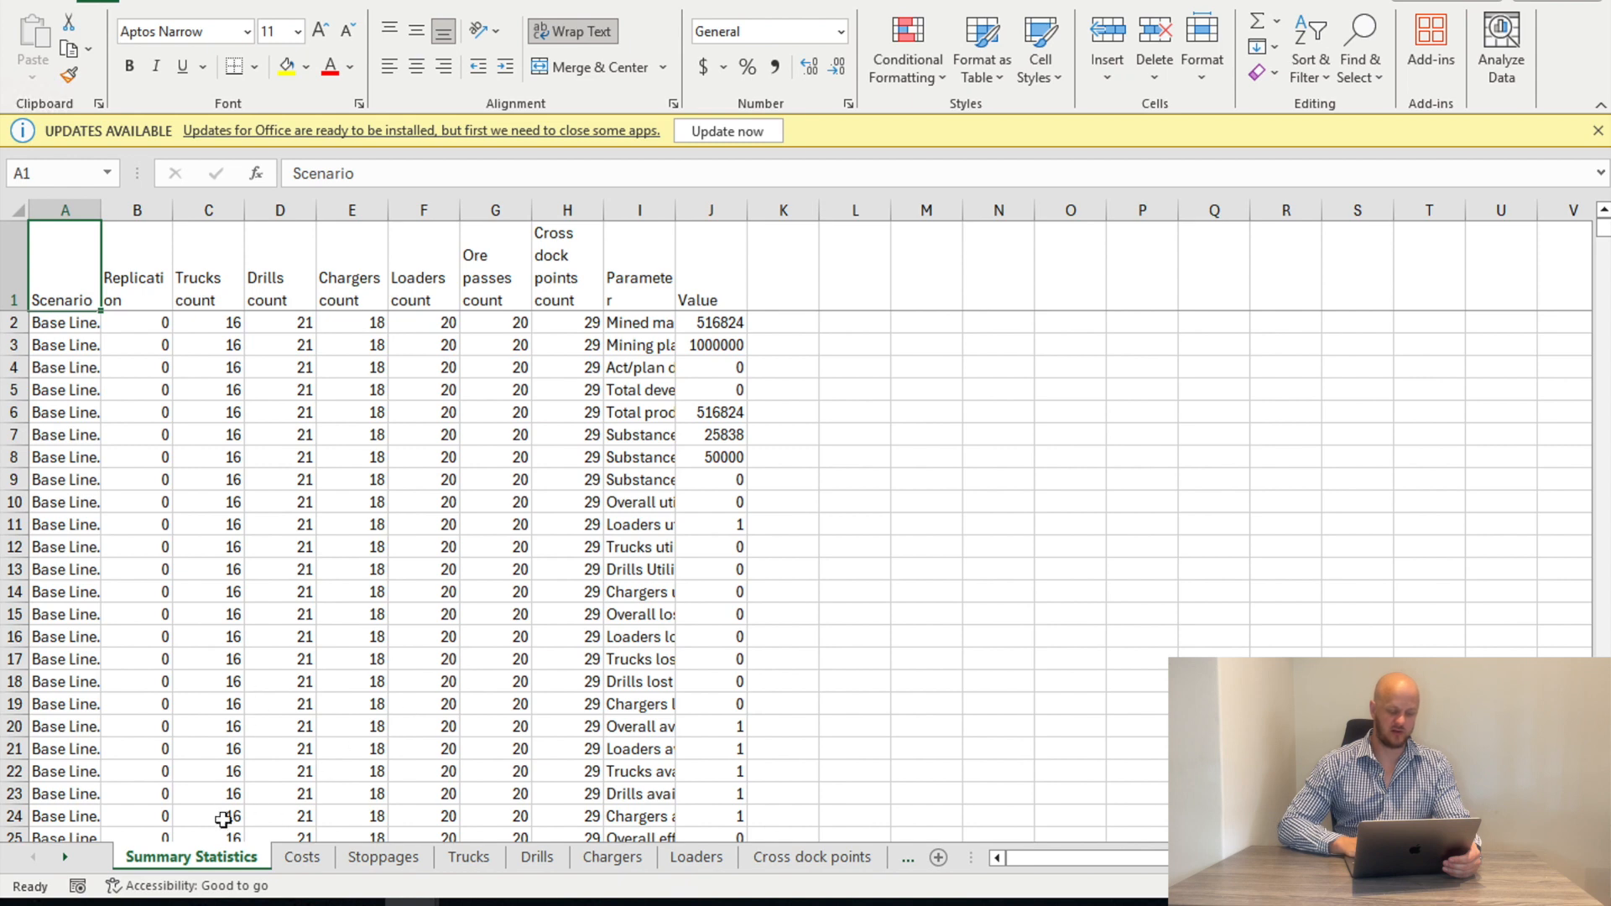
# Look through the Costs, Trucks, Drills and Chargers sheets and widen the Scenario column on the Chargers sheet to show full file names
pyautogui.click(290, 859)
pyautogui.click(470, 858)
pyautogui.click(545, 859)
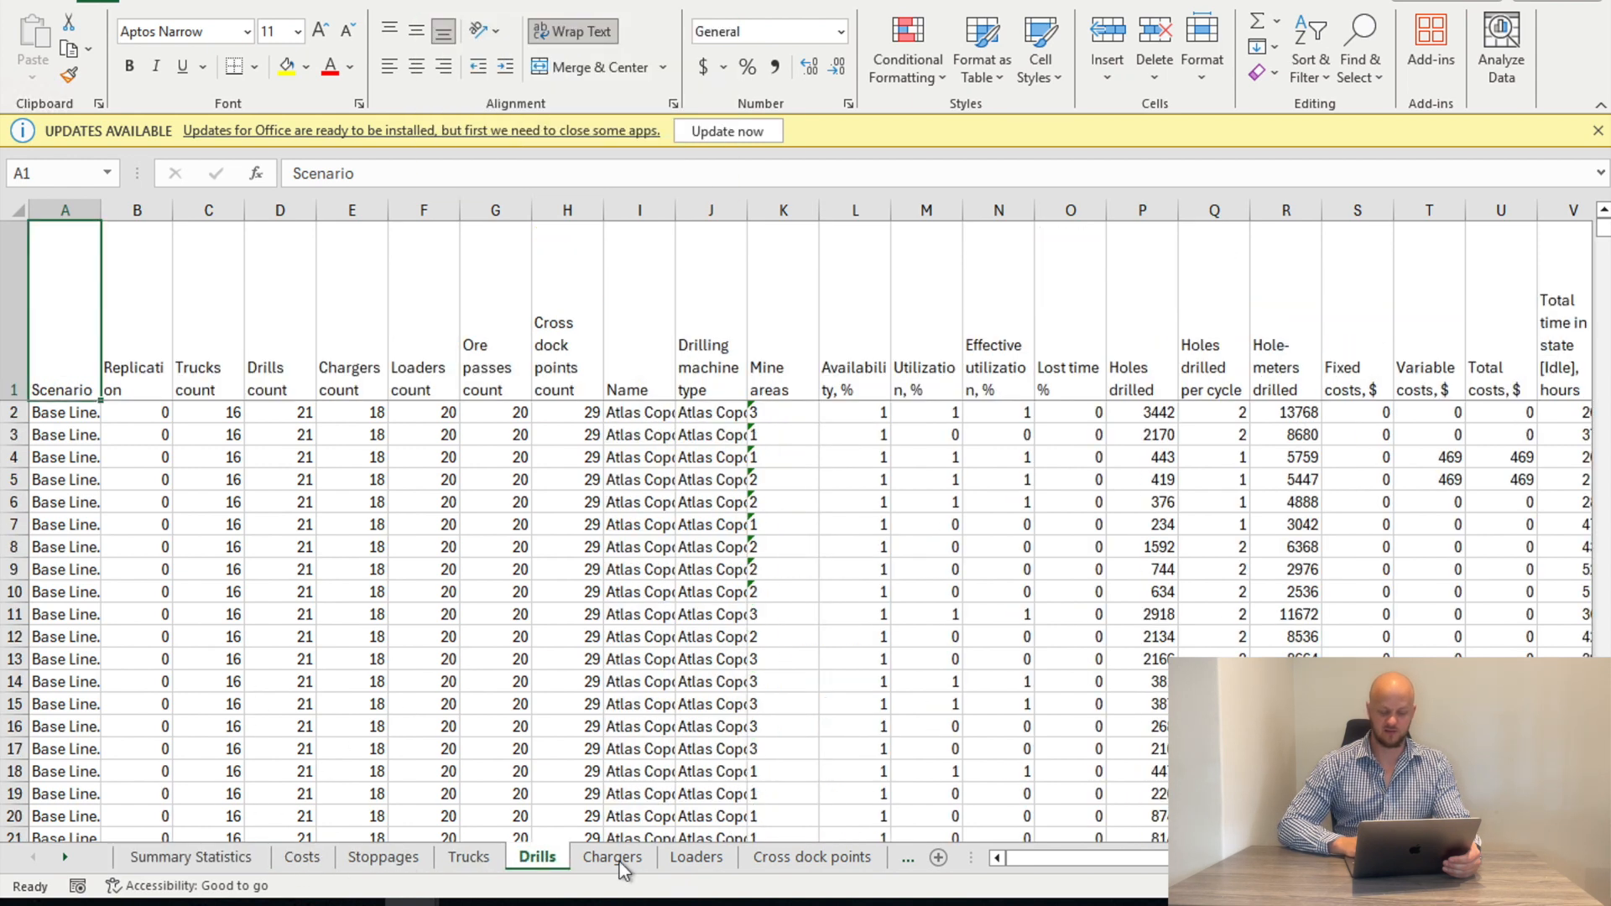
pyautogui.click(617, 859)
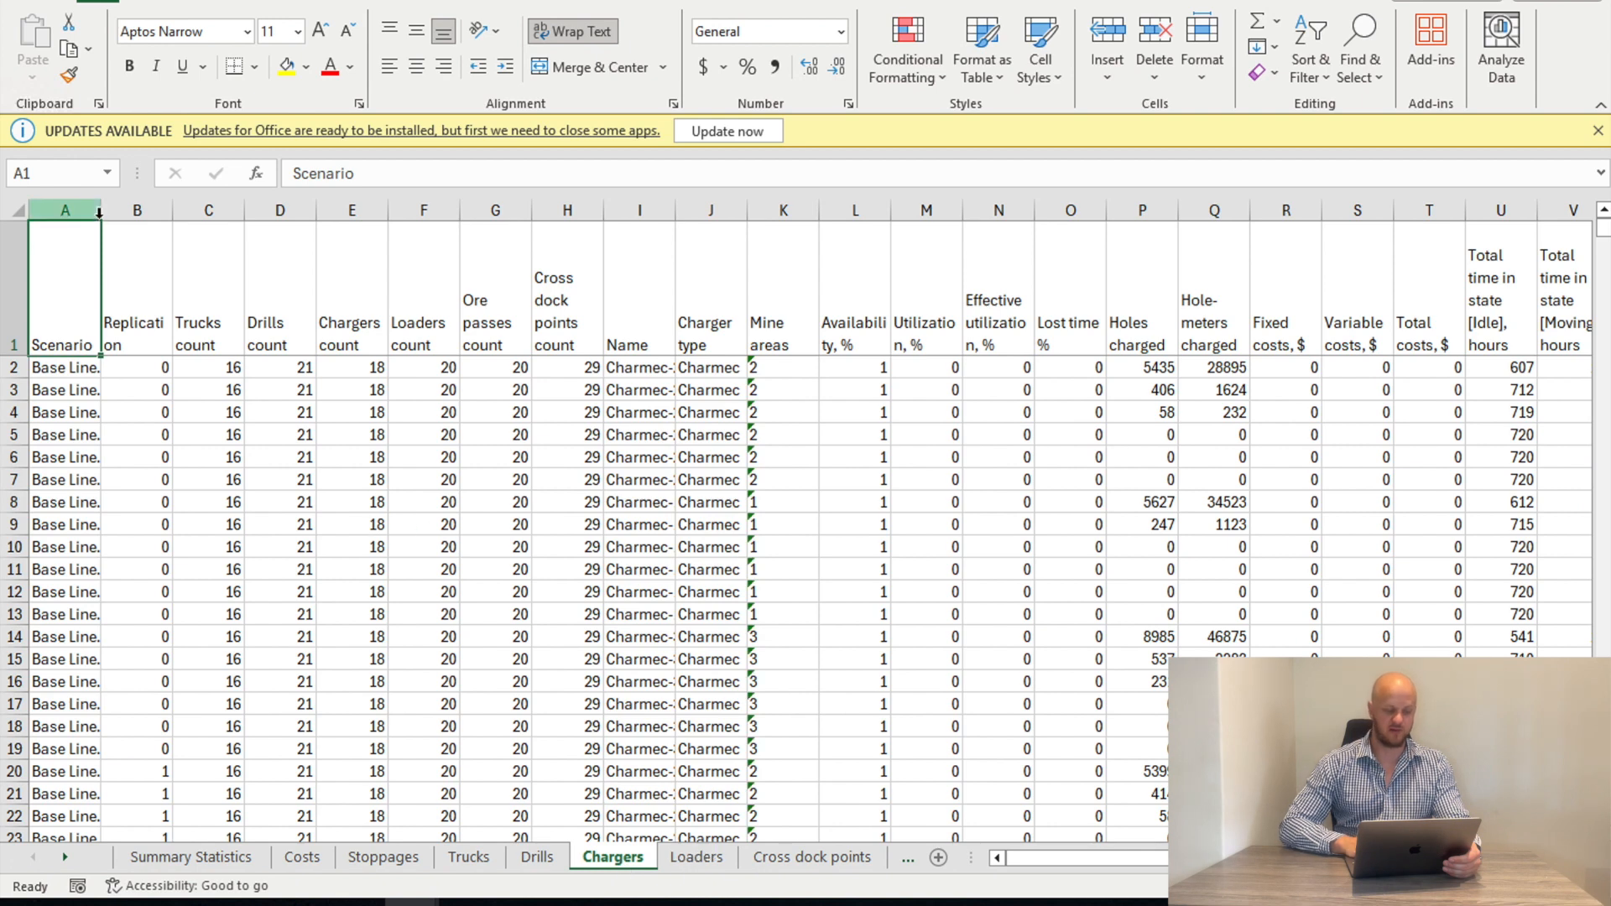
pyautogui.moveTo(101, 214); pyautogui.dragTo(181, 229)
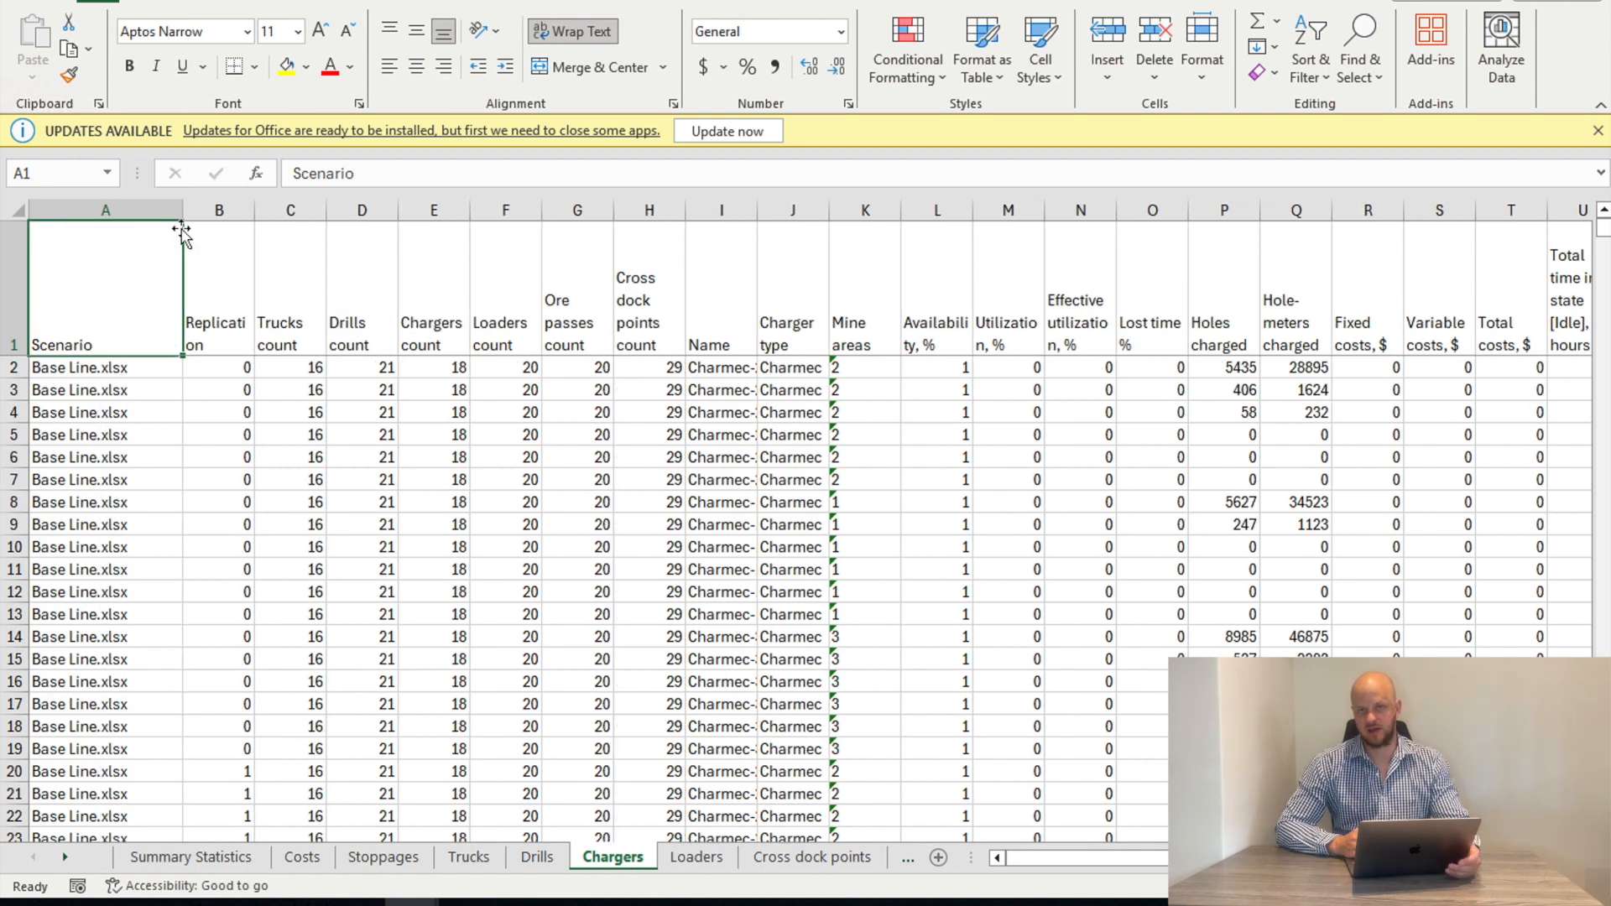